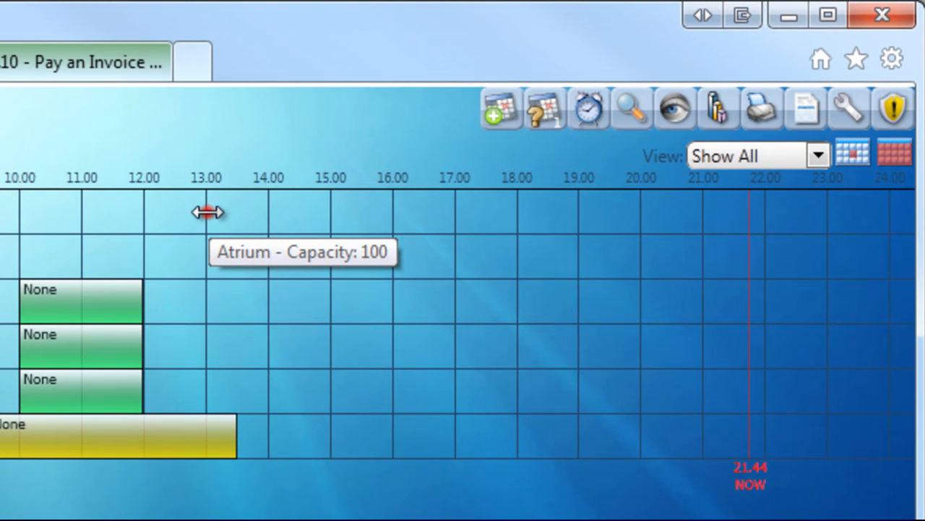
# - Start a new Atrium booking on the booking grid from 13.00 to 15.00
pyautogui.click(586, 99)
pyautogui.moveTo(266, 212); pyautogui.dragTo(332, 219)
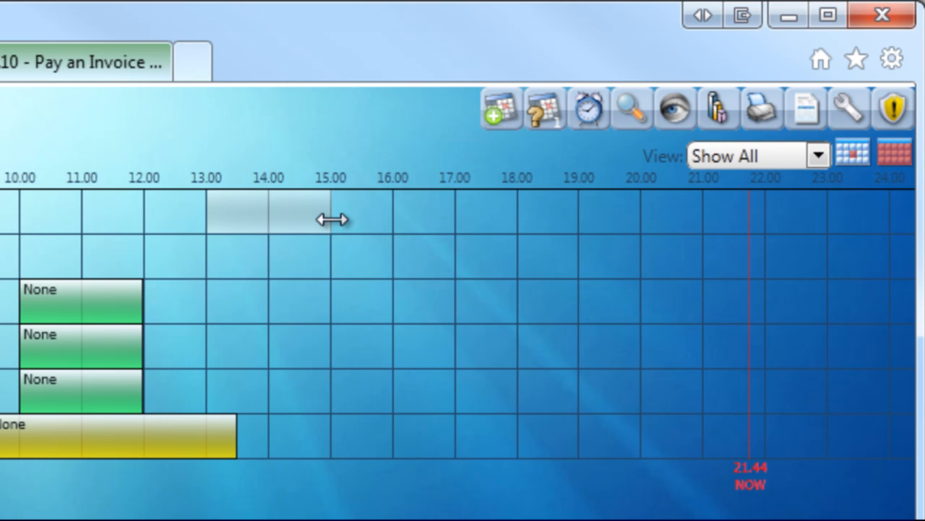
pyautogui.moveTo(331, 219); pyautogui.dragTo(335, 227)
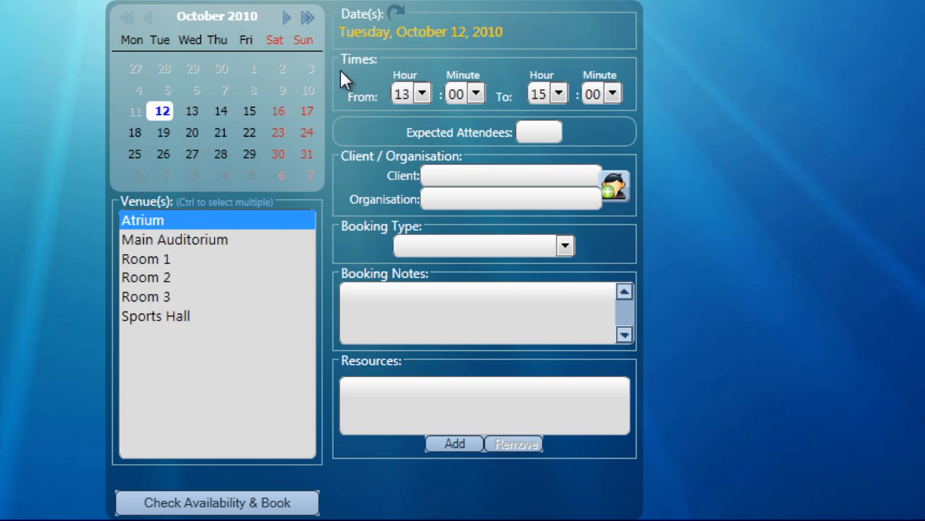
# - Select multiple booking dates in the calendar: October 19 to 24, 26 and 27, 2010
pyautogui.click(163, 133)
pyautogui.click(167, 159)
pyautogui.click(190, 160)
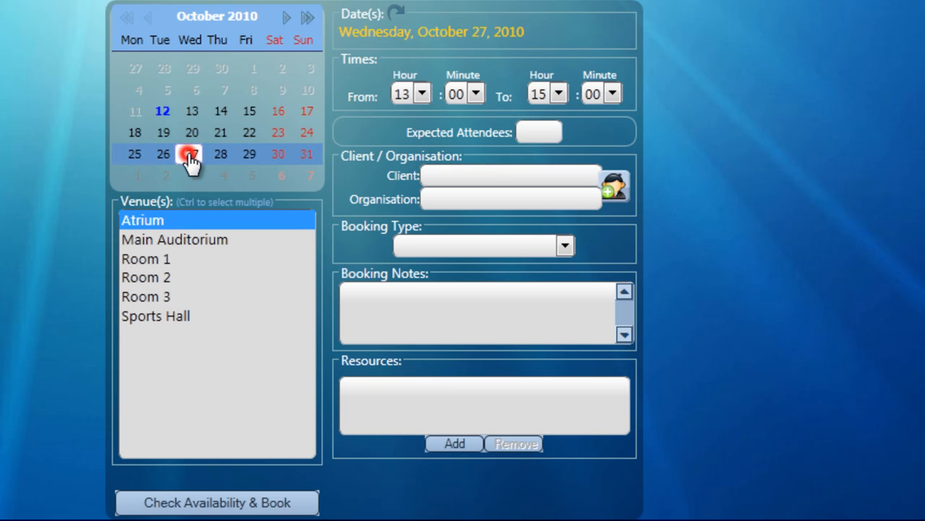
pyautogui.keyDown('ctrl'); pyautogui.click(163, 154); pyautogui.keyUp('ctrl')
pyautogui.keyDown('ctrl'); pyautogui.click(164, 132); pyautogui.keyUp('ctrl')
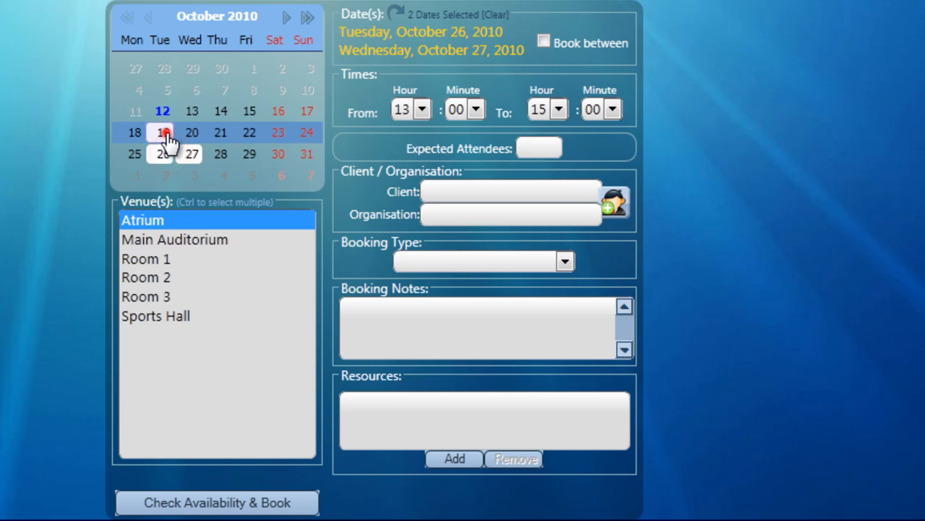
pyautogui.keyDown('ctrl'); pyautogui.click(192, 133); pyautogui.keyUp('ctrl')
pyautogui.keyDown('ctrl'); pyautogui.click(220, 133); pyautogui.keyUp('ctrl')
pyautogui.keyDown('ctrl'); pyautogui.click(249, 132); pyautogui.keyUp('ctrl')
pyautogui.keyDown('ctrl'); pyautogui.click(278, 132); pyautogui.keyUp('ctrl')
pyautogui.keyDown('ctrl'); pyautogui.click(306, 132); pyautogui.keyUp('ctrl')
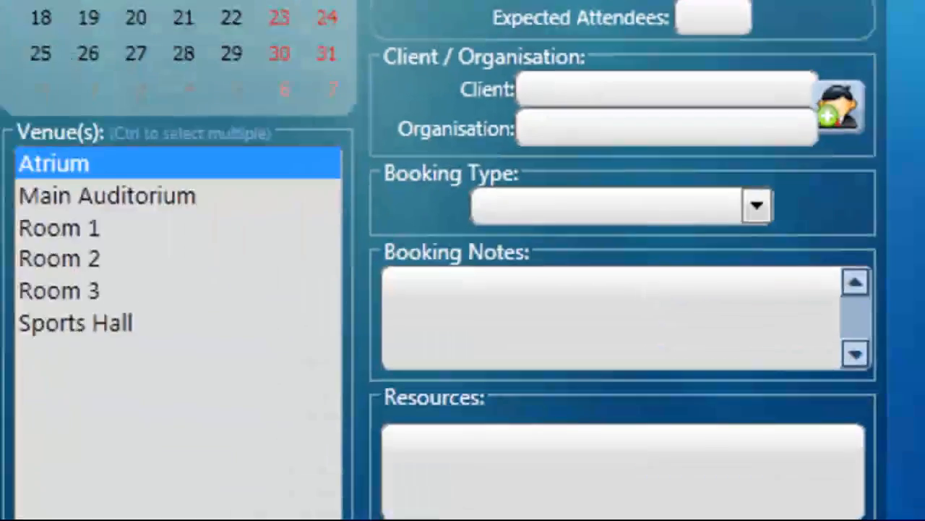
# - Set the booking to repeat every Wednesday for 6 weeks and review the selected dates through November 2010
pyautogui.click(381, 81)
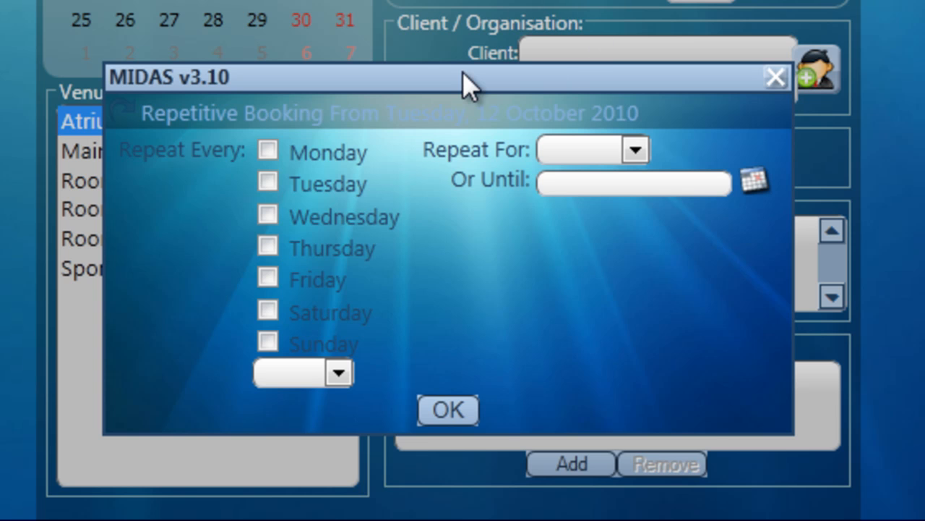
pyautogui.click(269, 214)
pyautogui.click(634, 152)
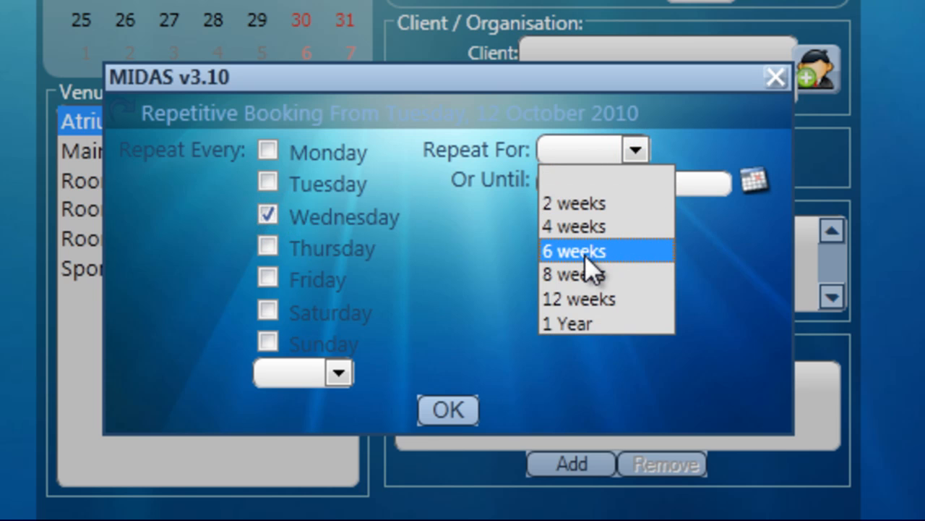
pyautogui.click(585, 257)
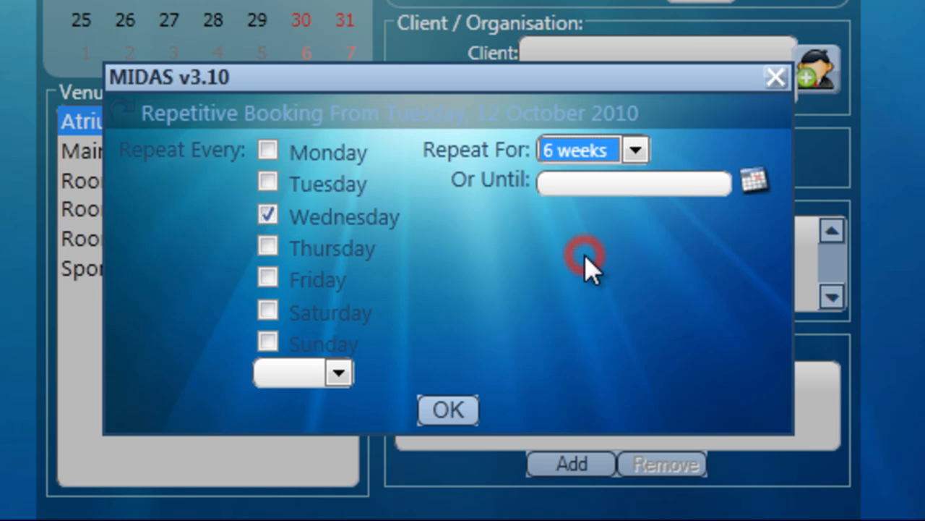
pyautogui.click(448, 412)
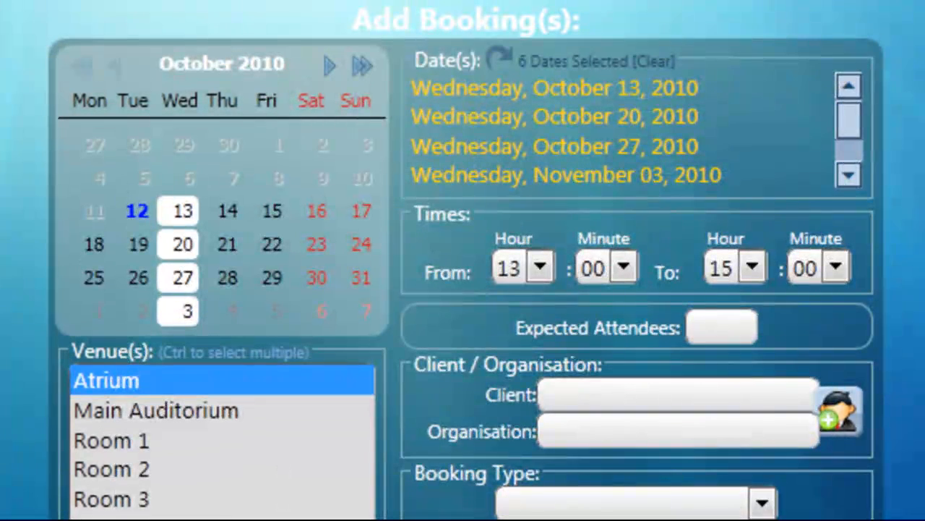
pyautogui.moveTo(849, 115)
pyautogui.mouseDown()
pyautogui.moveTo(853, 181)
pyautogui.moveTo(860, 119)
pyautogui.mouseUp()
pyautogui.click(329, 66)
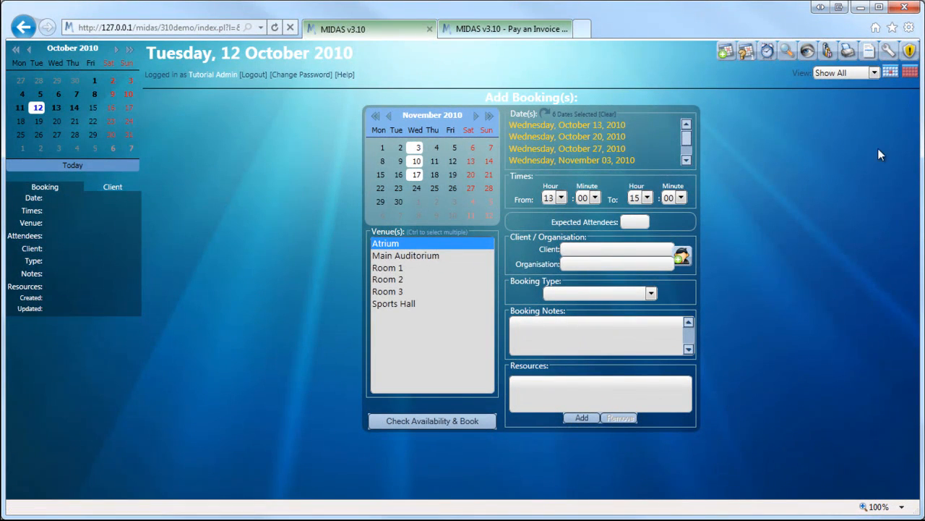
# - Return to the booking grid and open the list for deleting bookings similar to a 10.00–12.00 room booking
pyautogui.click(891, 72)
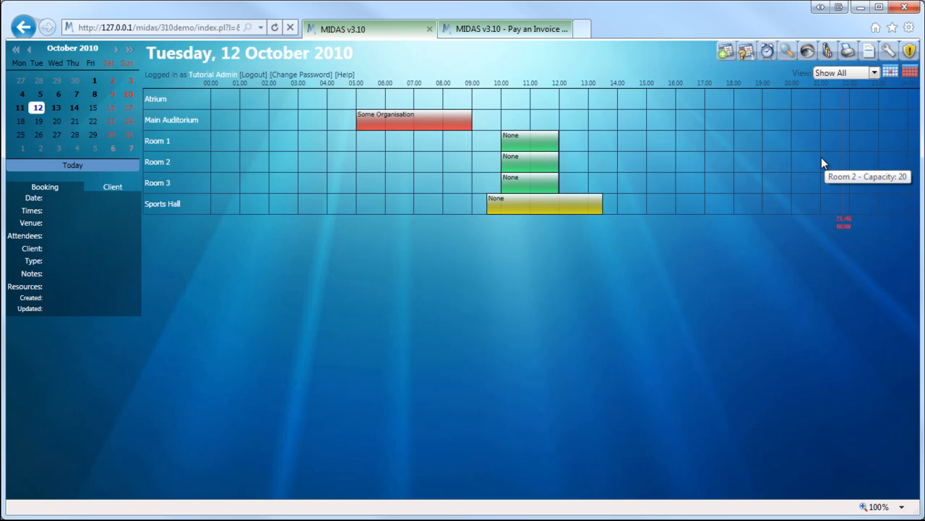
pyautogui.moveTo(535, 144)
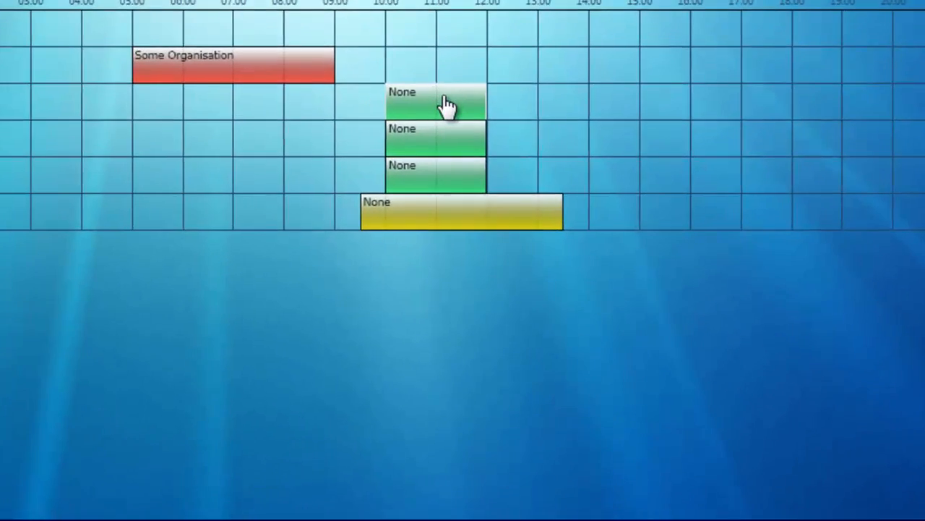
pyautogui.click(399, 93)
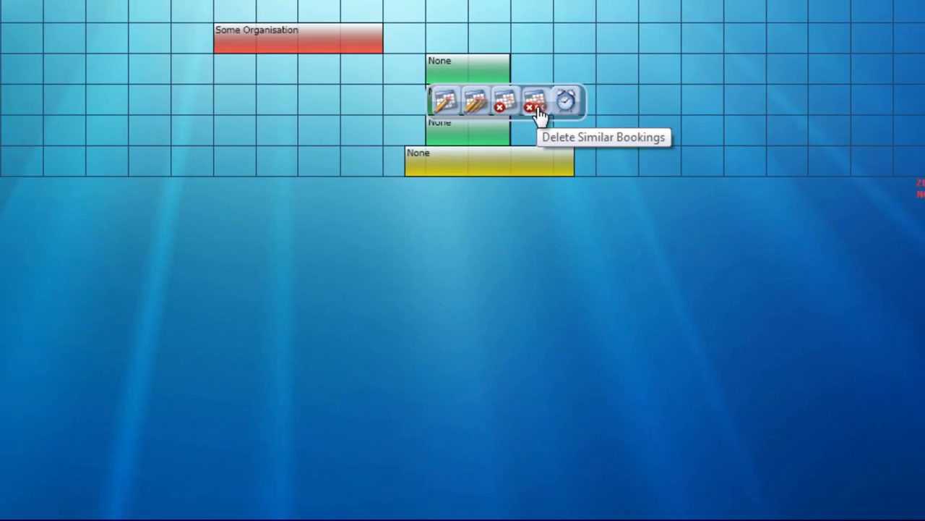
pyautogui.click(496, 138)
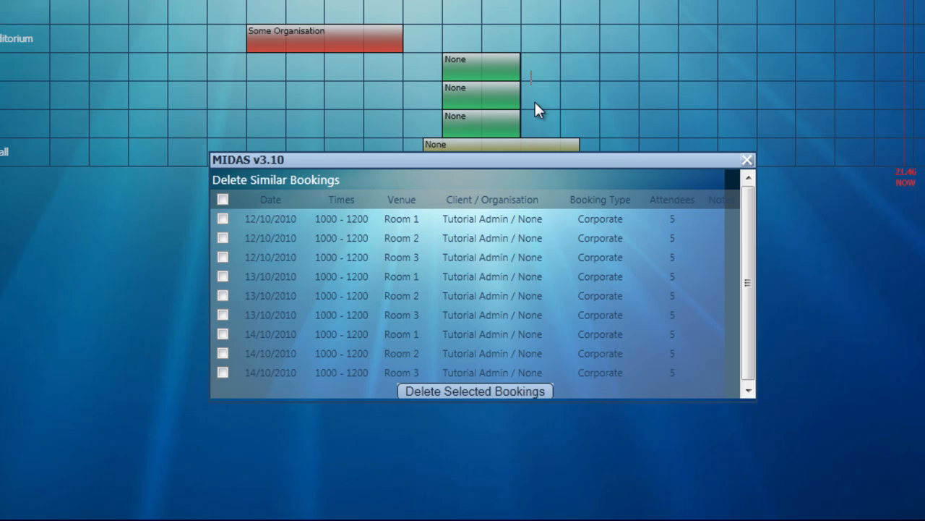
# - Delete the three similar bookings dated 12/10/2010 for Room 1, Room 2 and Room 3, and close the dialog
pyautogui.click(223, 218)
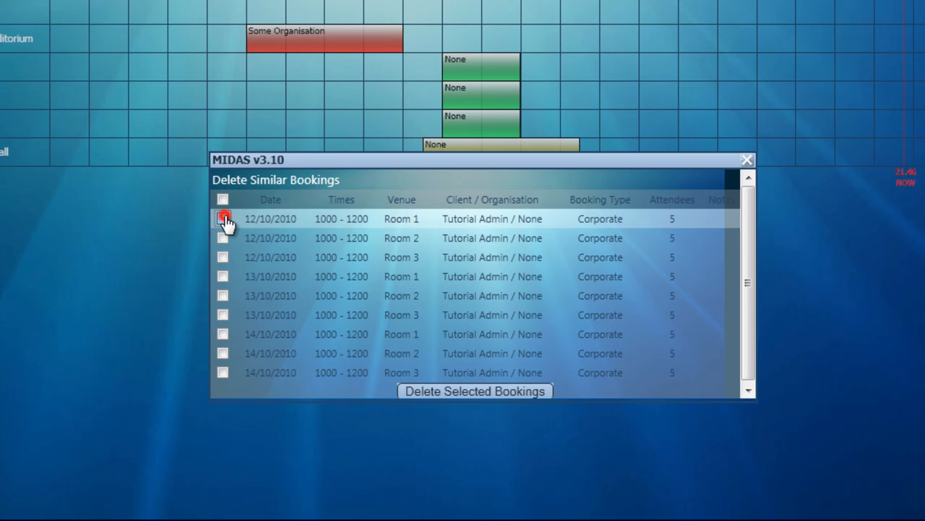
pyautogui.click(222, 238)
pyautogui.click(222, 258)
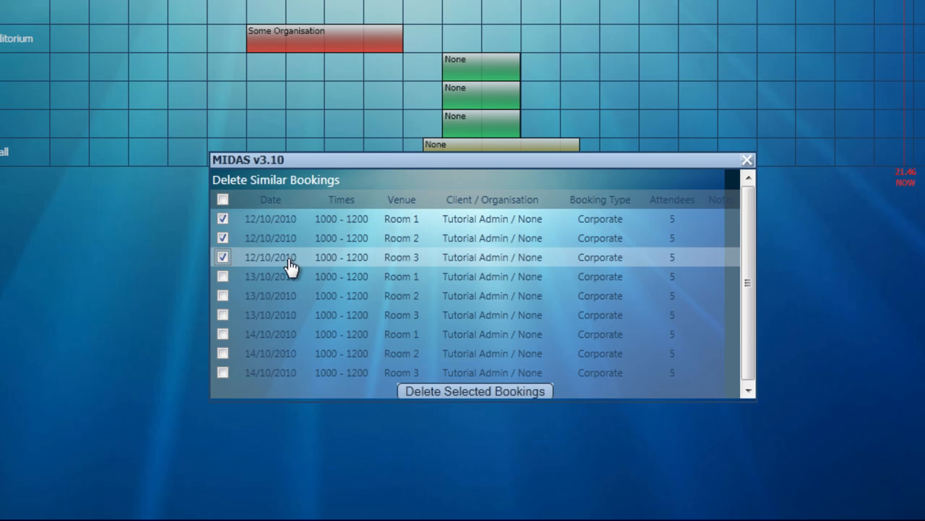
pyautogui.click(446, 394)
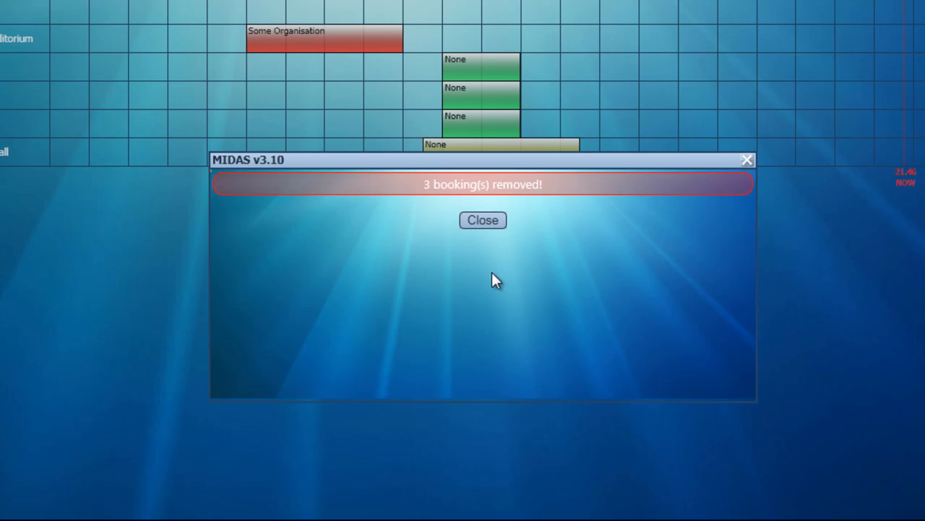
pyautogui.click(487, 228)
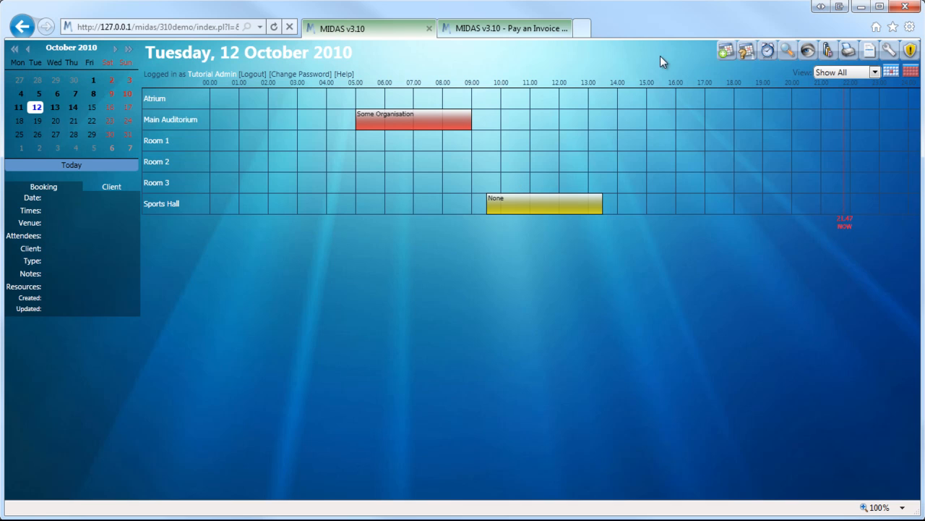
# - Open a blank booking form, and go to the Manage MIDAS admin settings
pyautogui.click(726, 49)
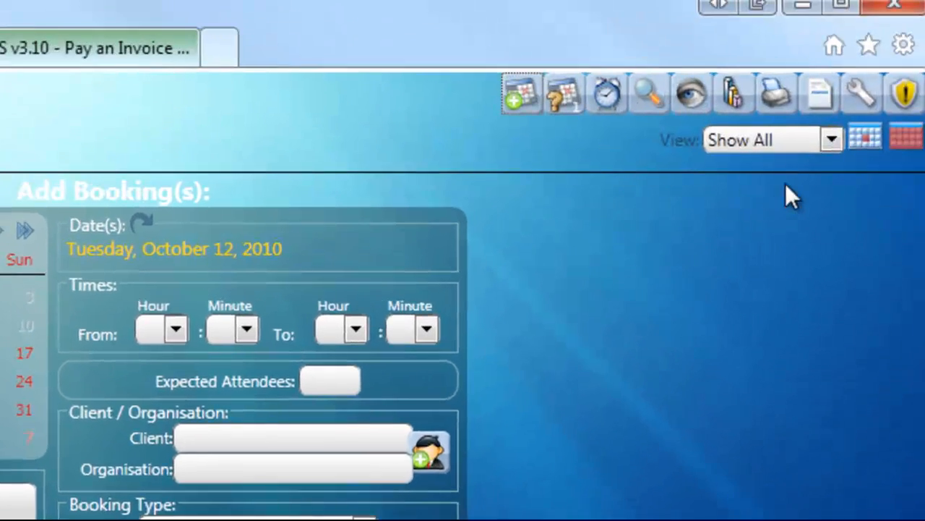
pyautogui.click(849, 118)
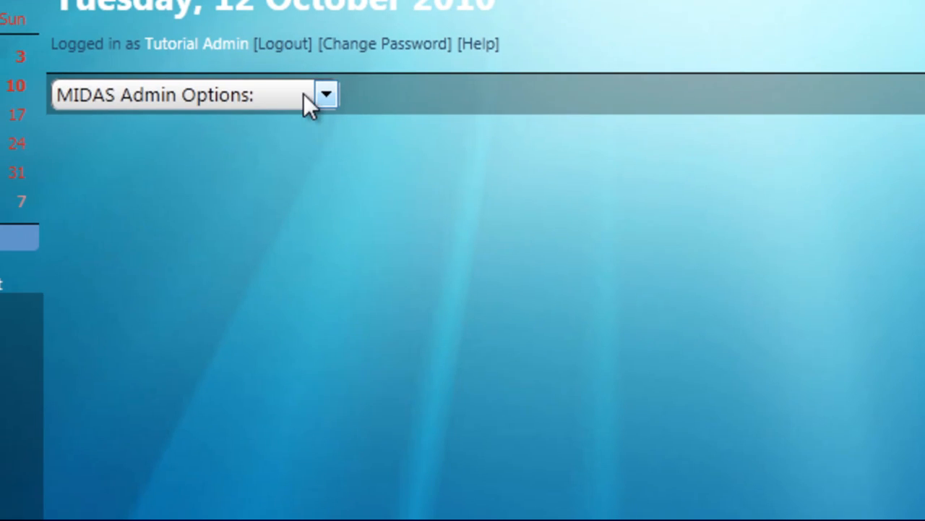
pyautogui.click(26, 137)
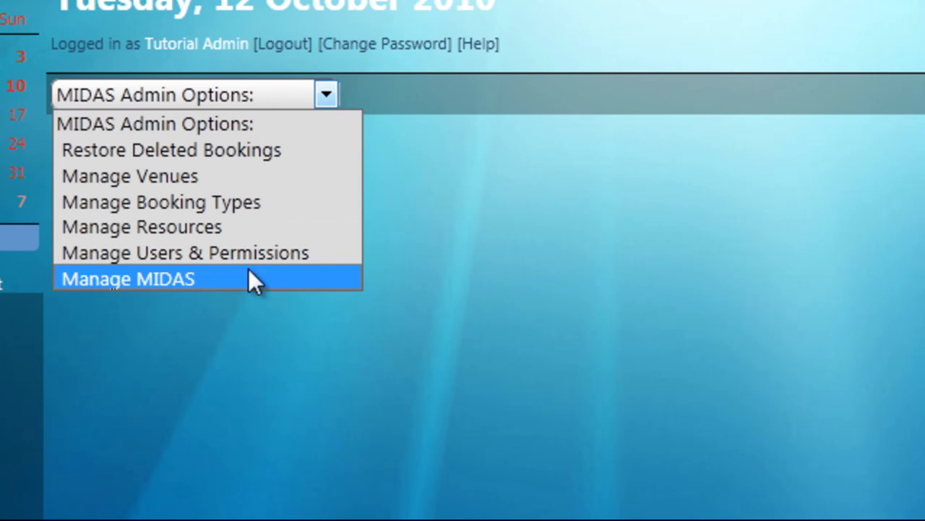
pyautogui.click(223, 276)
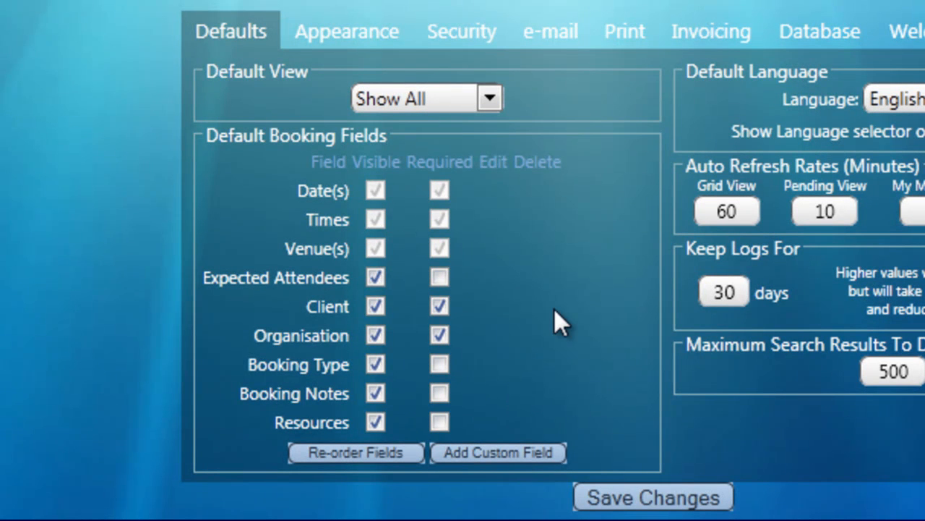
# - Add a custom booking field of type List named "Room Layout"
pyautogui.click(496, 455)
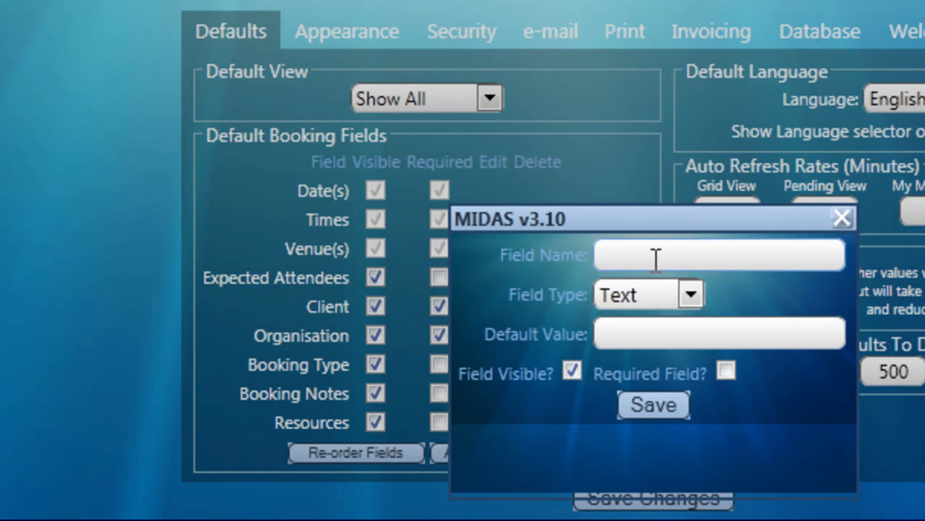
pyautogui.click(691, 292)
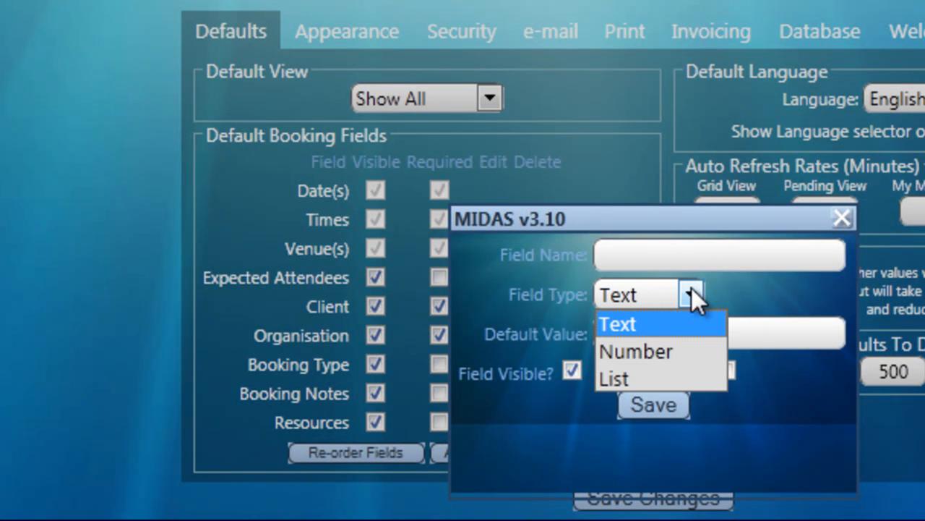
pyautogui.click(619, 377)
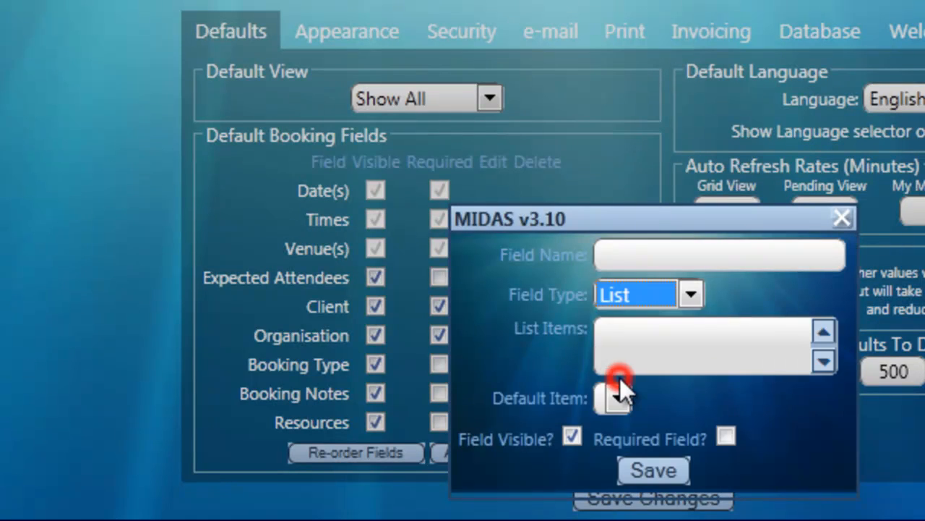
pyautogui.click(640, 255)
pyautogui.write('Layout')
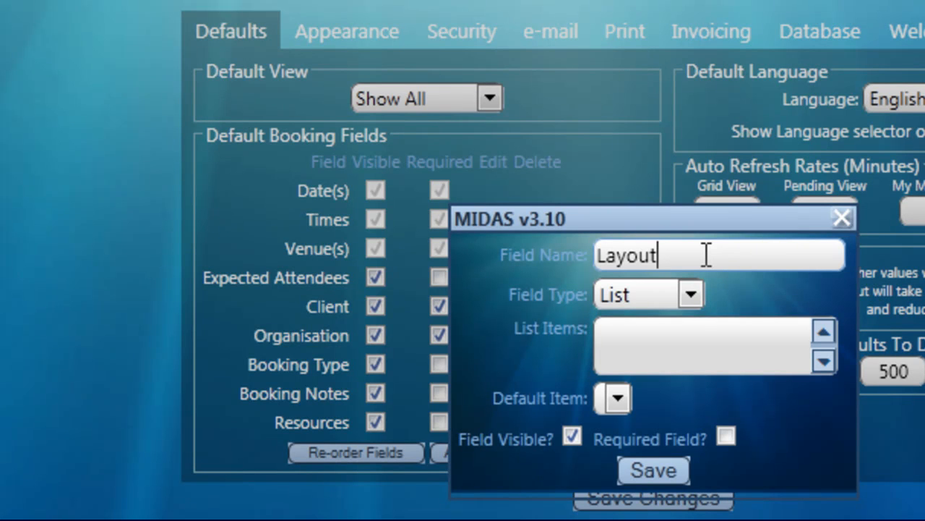
pyautogui.press('Home')
pyautogui.press('Delete')
pyautogui.write('Room L')
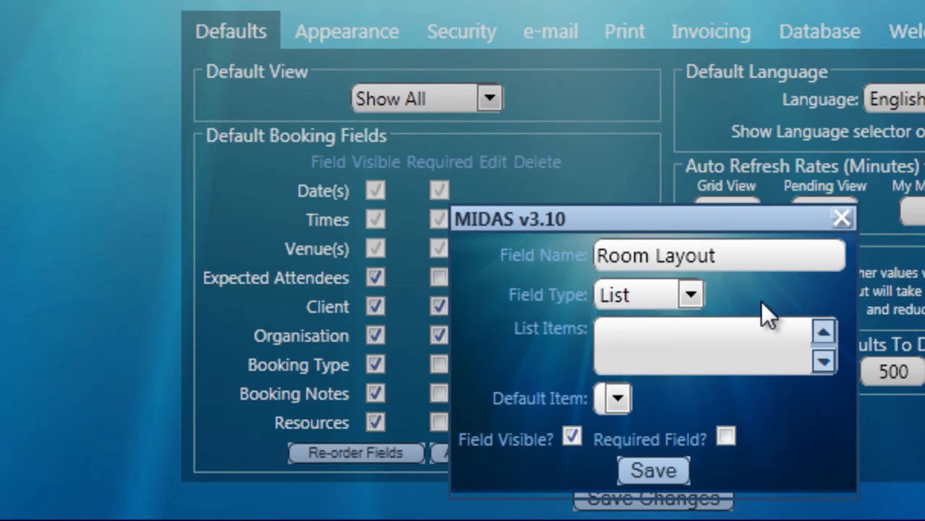
# - Enter Boardroom, Theatre Style and Cabaret as the custom field's list items
pyautogui.click(680, 343)
pyautogui.write('B')
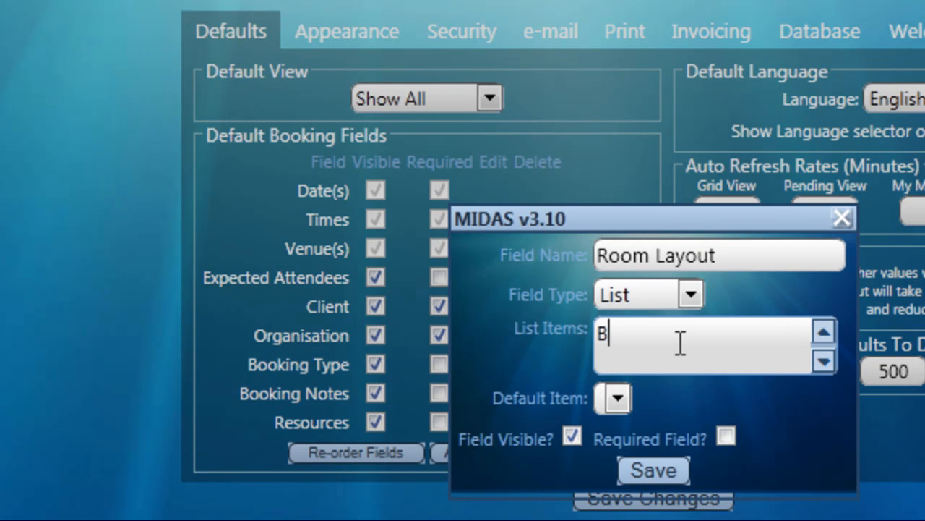
pyautogui.write('oardroom')
pyautogui.press('Return')
pyautogui.write('Theat')
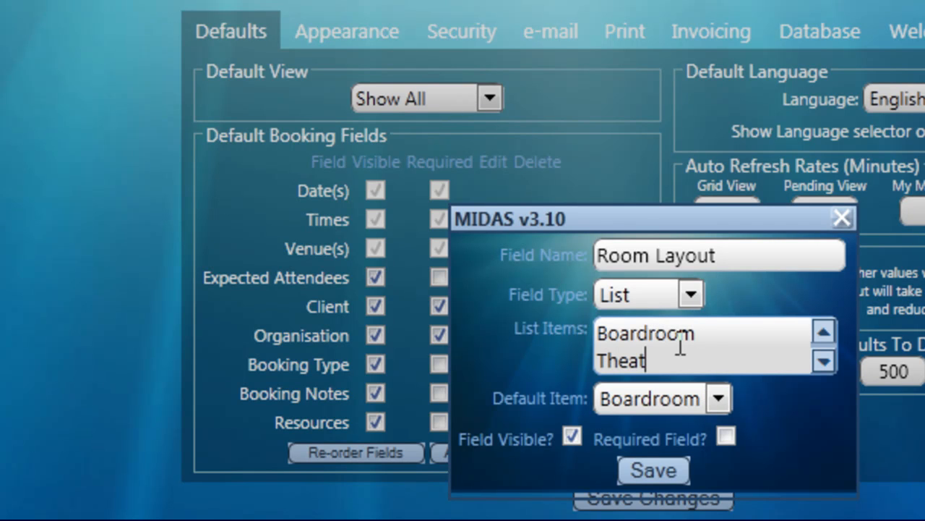
pyautogui.write('re Style')
pyautogui.press('Return')
pyautogui.write('Cabaret')
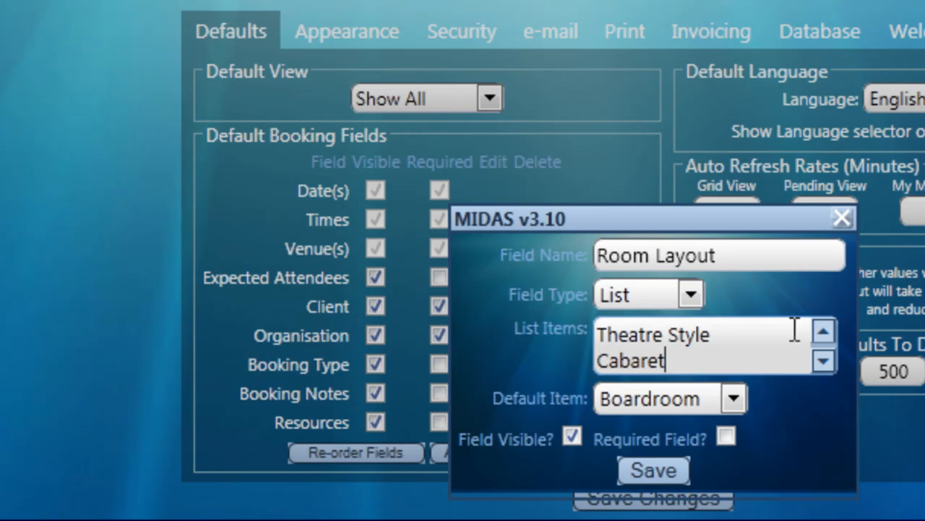
pyautogui.click(824, 331)
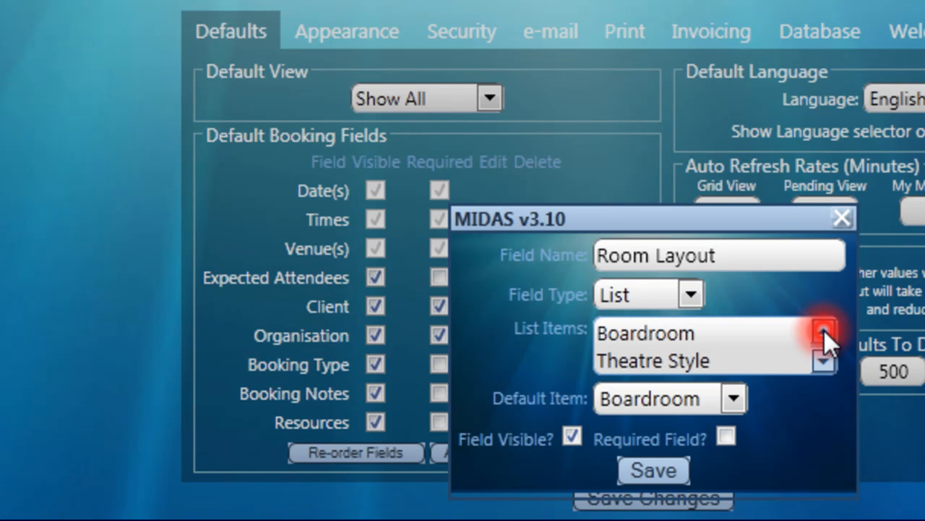
# - Choose Boardroom as the default item and save the custom field
pyautogui.click(736, 397)
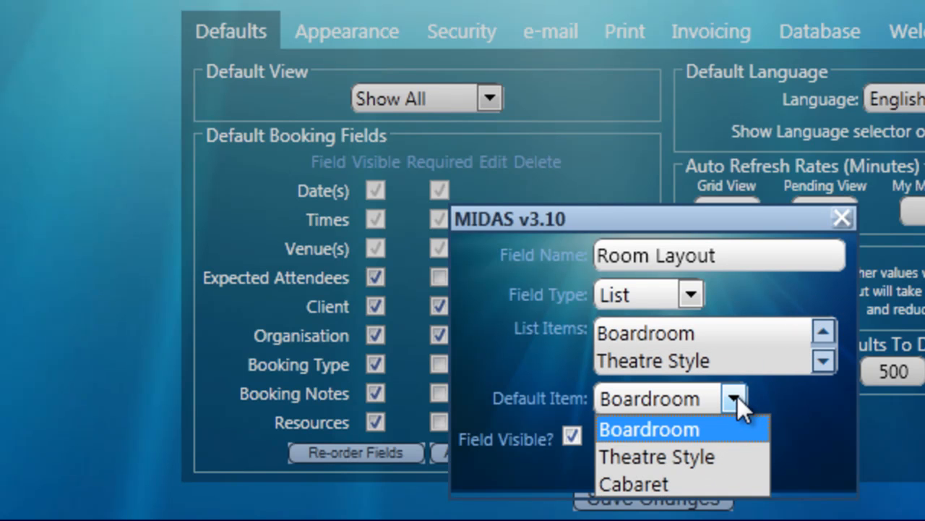
pyautogui.click(636, 434)
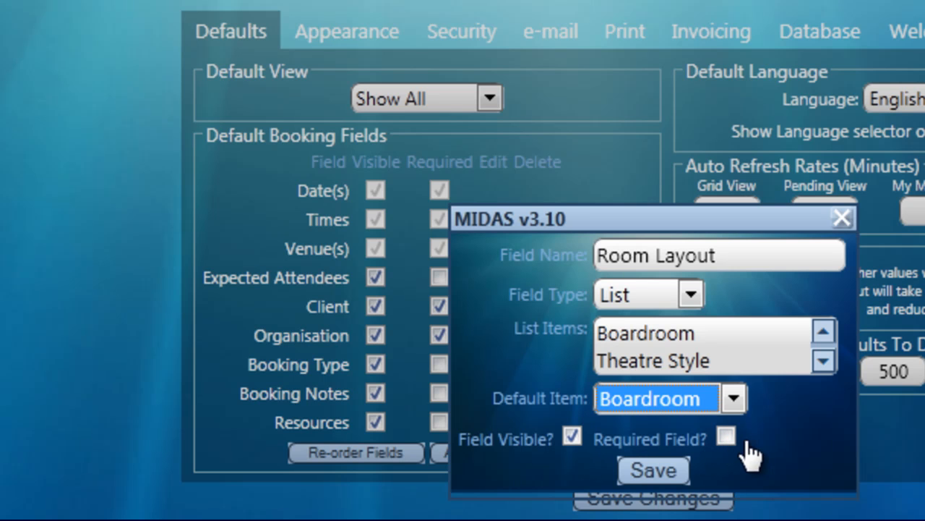
pyautogui.click(655, 472)
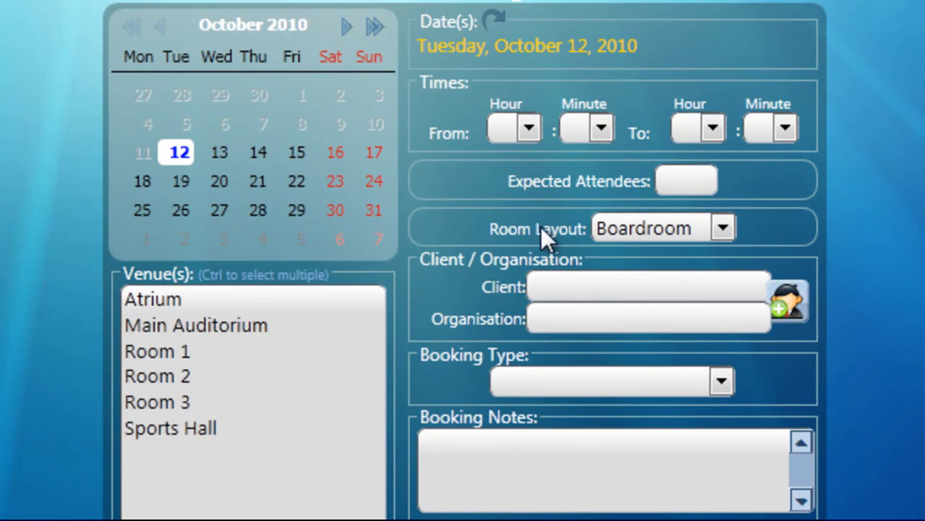
# - Check the Room Layout choices on the booking form and select Boardroom
pyautogui.click(704, 228)
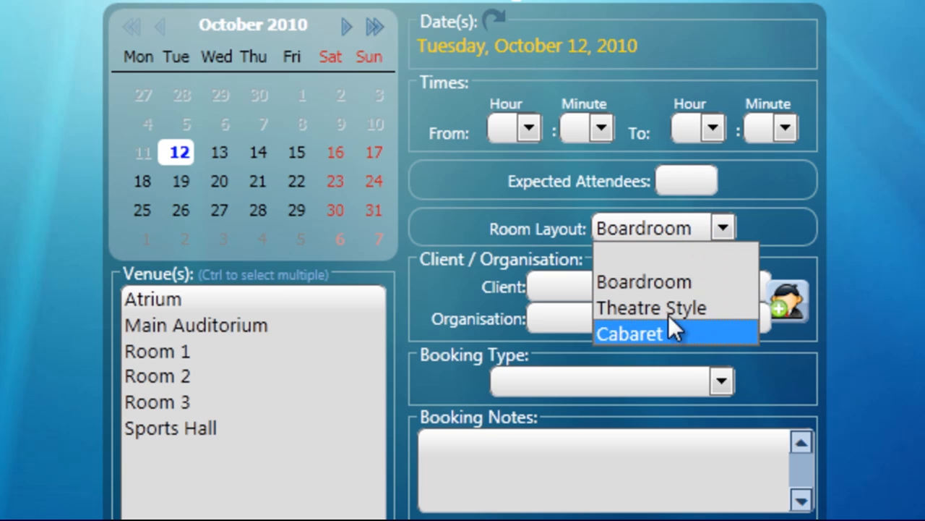
pyautogui.click(672, 279)
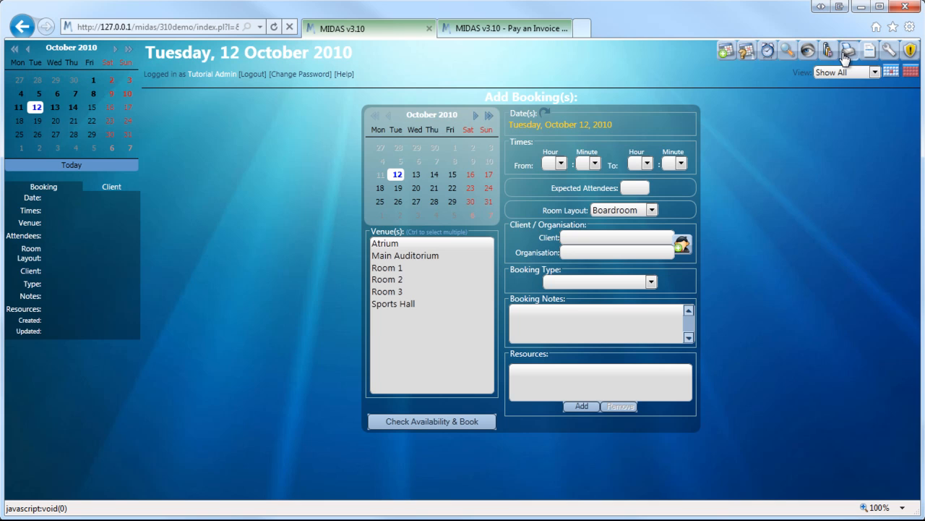
# - Go to the invoices area and list all invoices
pyautogui.click(867, 54)
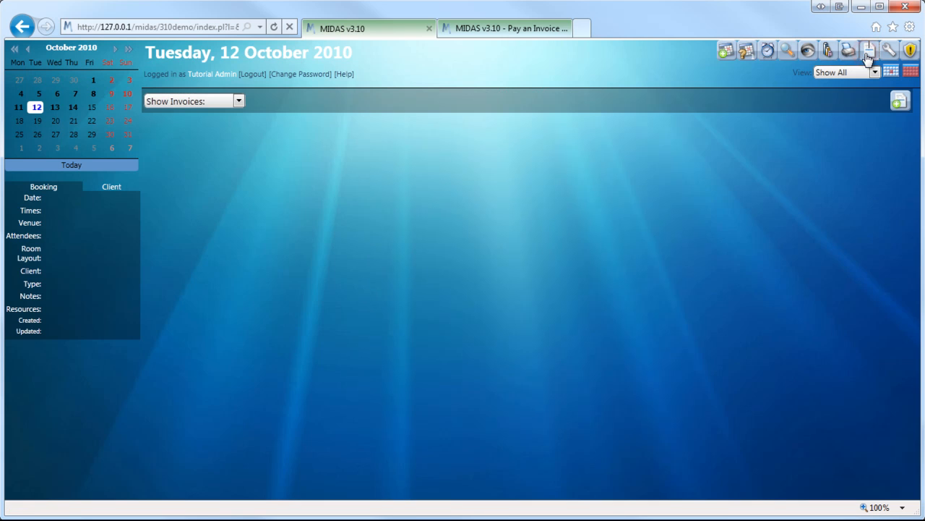
pyautogui.click(237, 102)
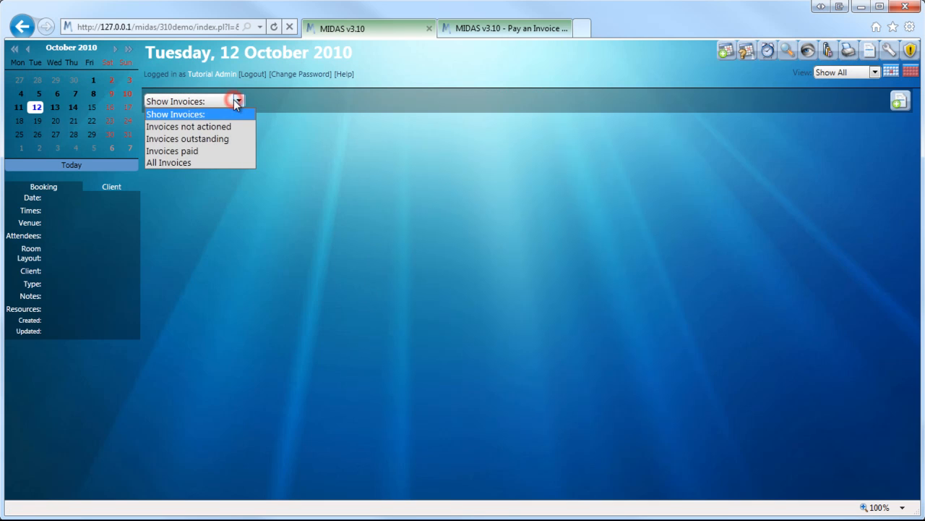
pyautogui.click(218, 164)
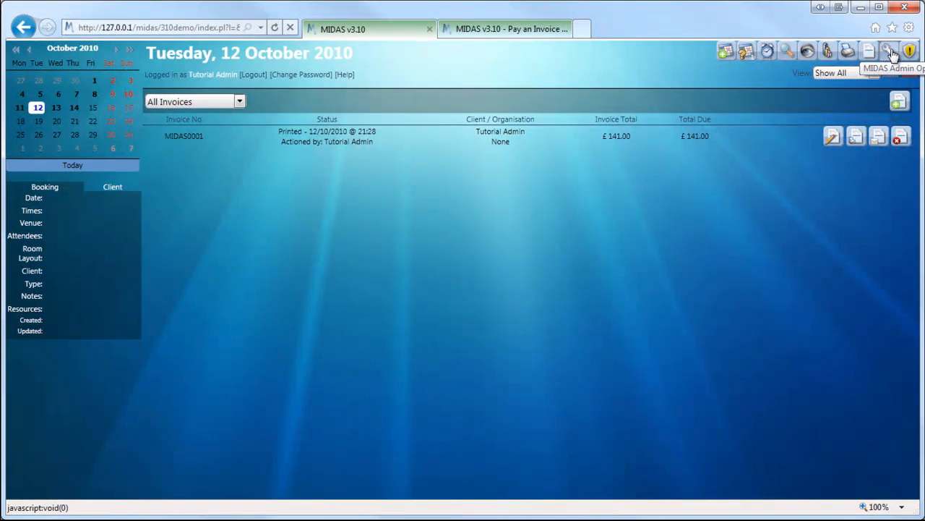
# - Open the Invoicing settings in Manage MIDAS and review the Online Payments options
pyautogui.click(889, 52)
pyautogui.click(275, 98)
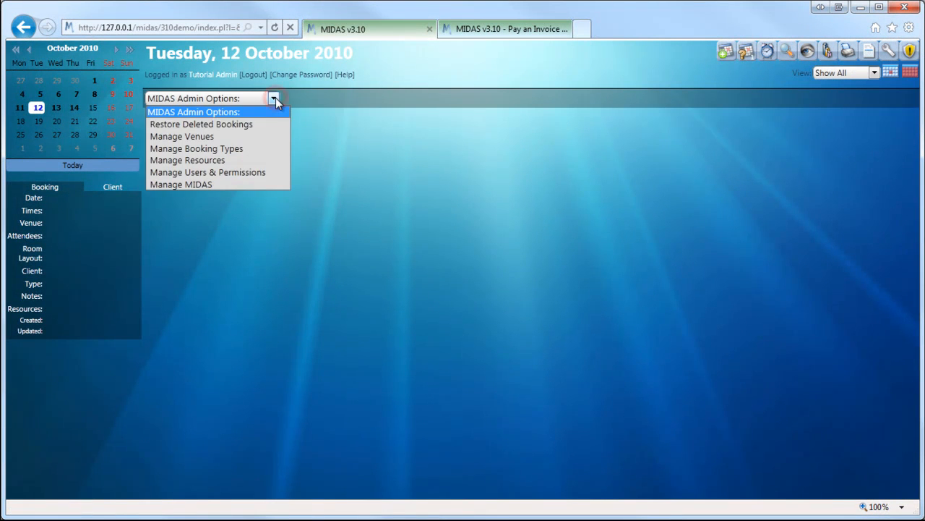
pyautogui.click(229, 186)
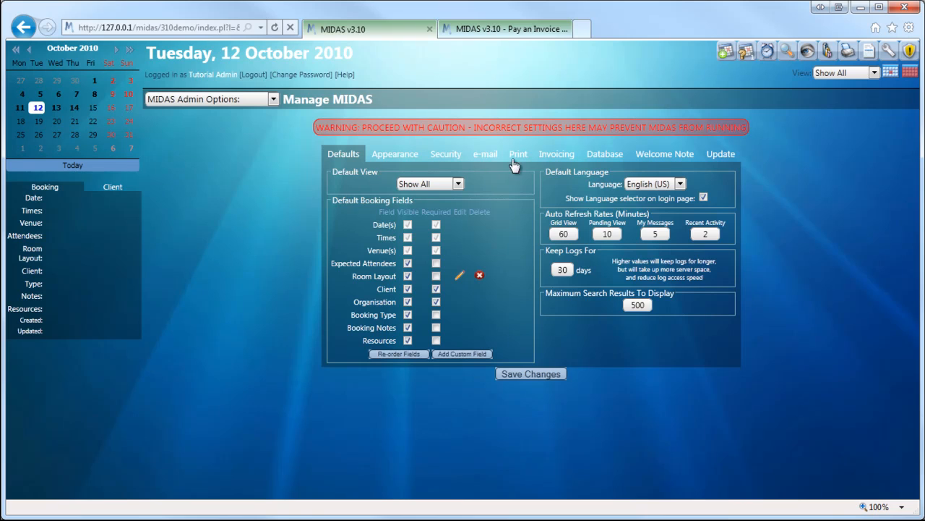
pyautogui.click(543, 153)
pyautogui.scroll(-1, 763, 231)
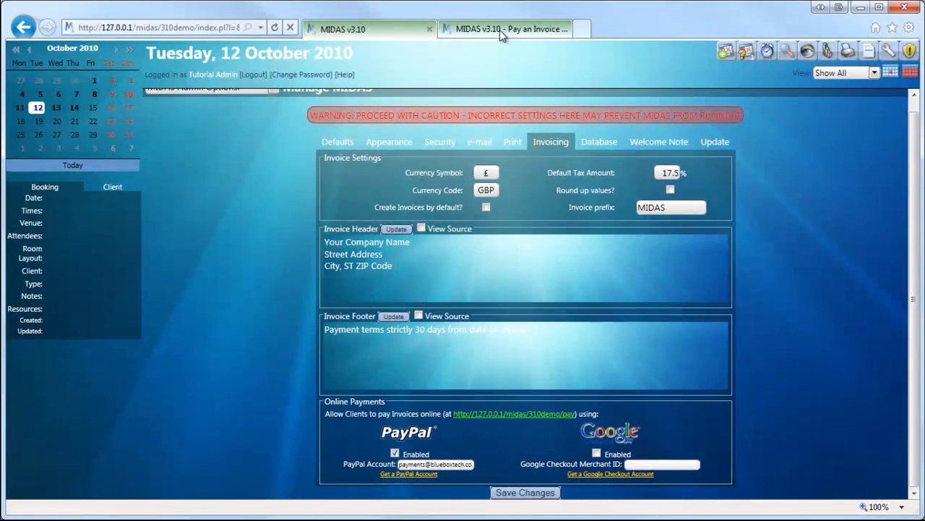
# - Switch to the Pay an Invoice Online page, enter the invoice number and bring up that invoice for payment
pyautogui.click(500, 30)
pyautogui.click(491, 308)
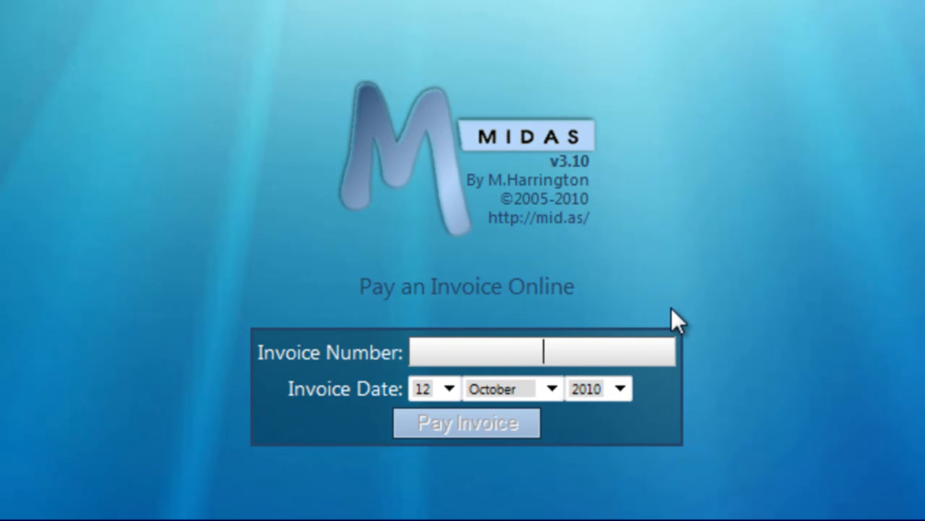
pyautogui.write('MIDAS0001')
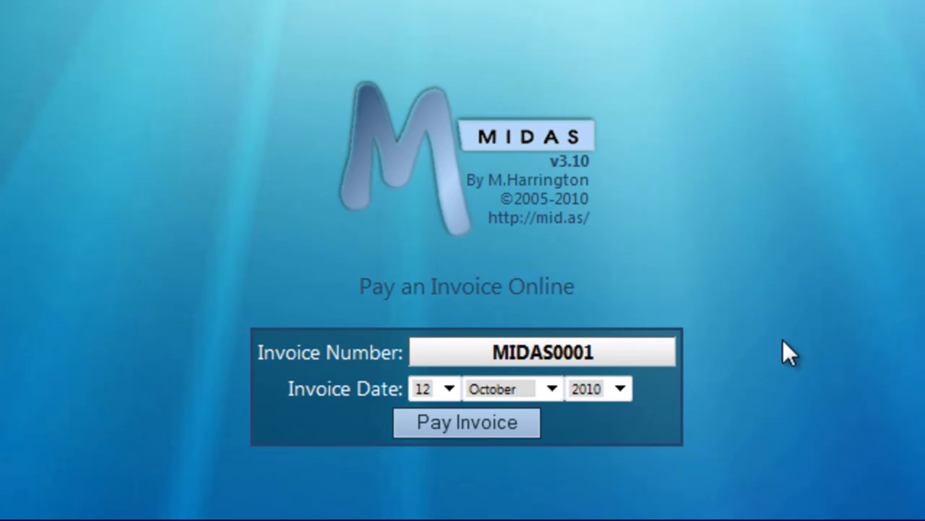
pyautogui.click(512, 424)
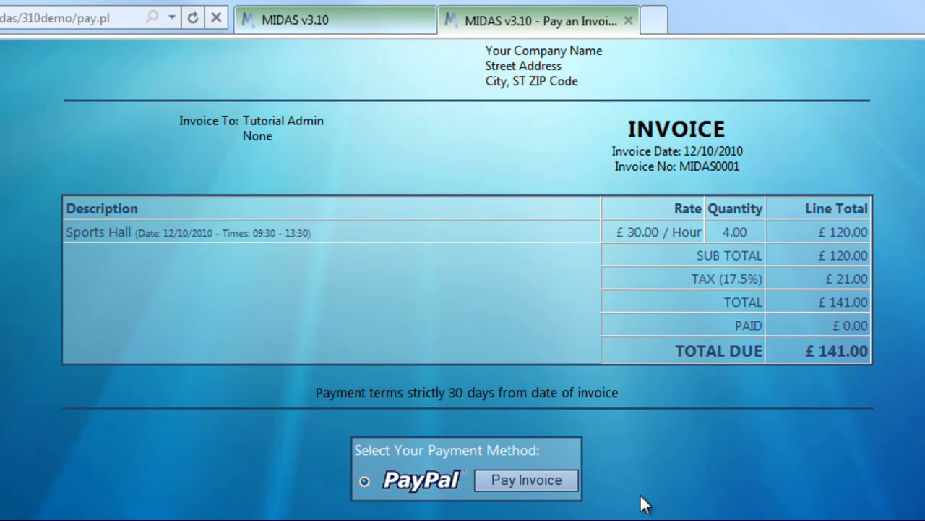
# - Proceed to pay the invoice with PayPal and expand the purchase details on the billing page
pyautogui.click(508, 483)
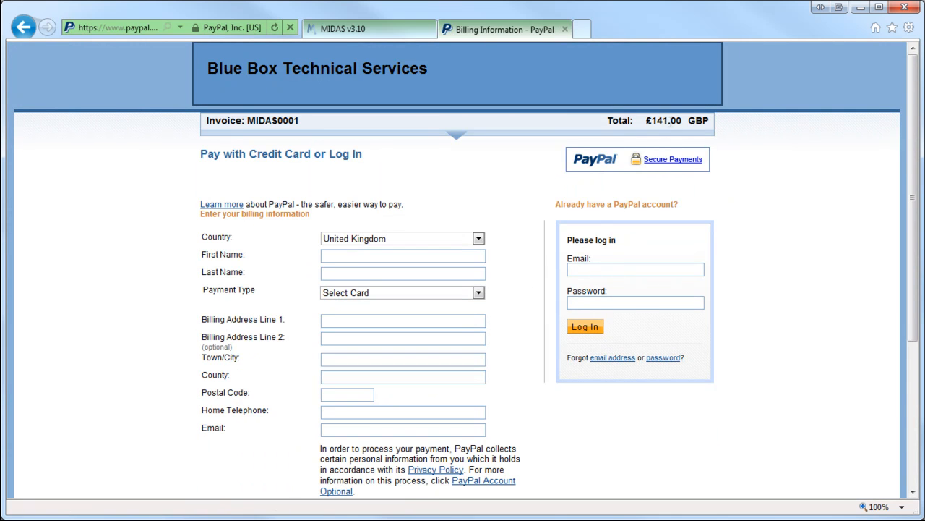
pyautogui.click(457, 138)
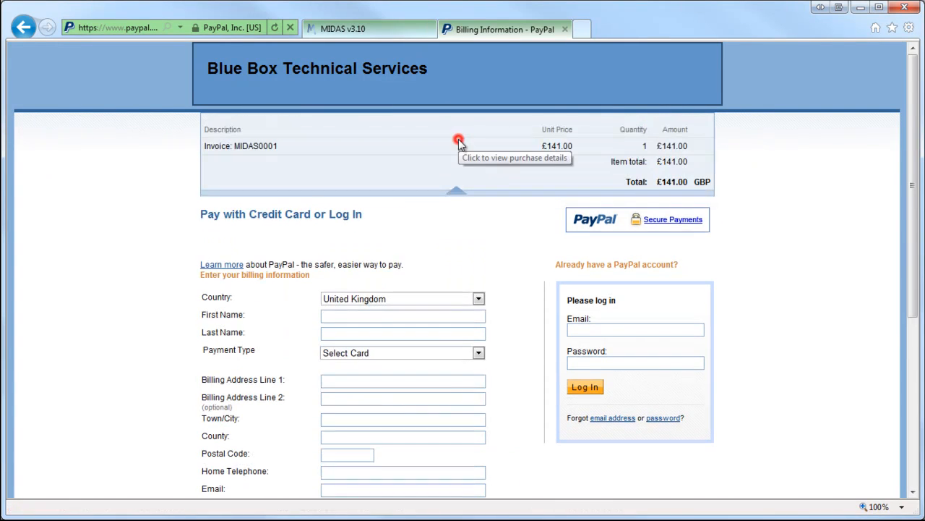
# - Return to MIDAS, open Manage Venues and move Sports Hall to the top of the venue list
pyautogui.click(377, 29)
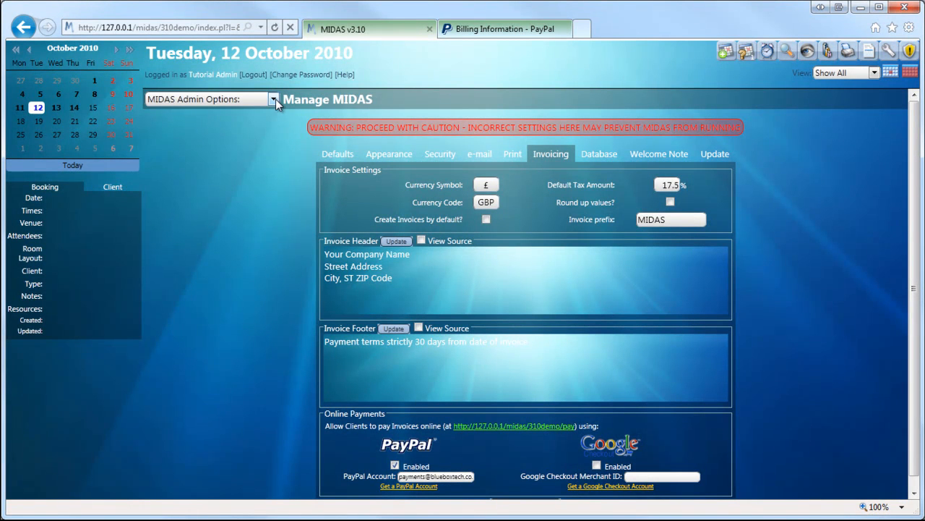
pyautogui.click(274, 99)
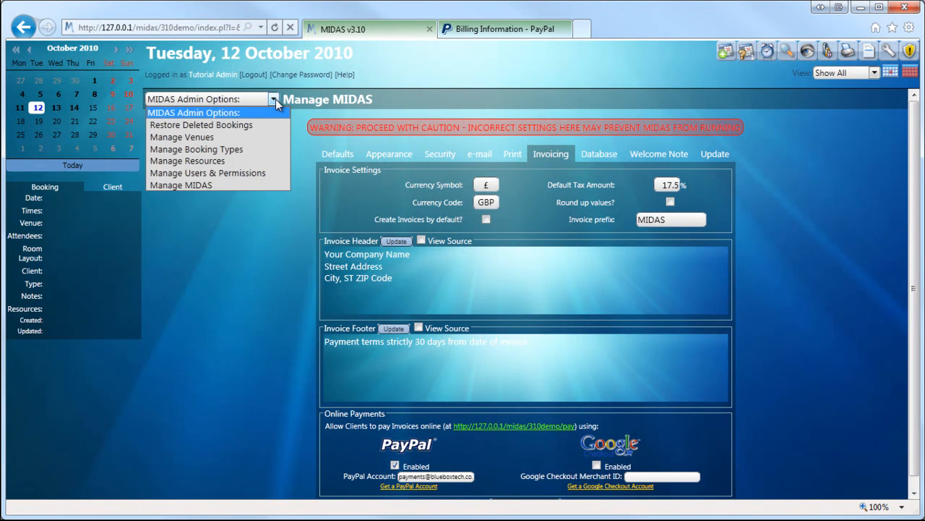
pyautogui.click(209, 138)
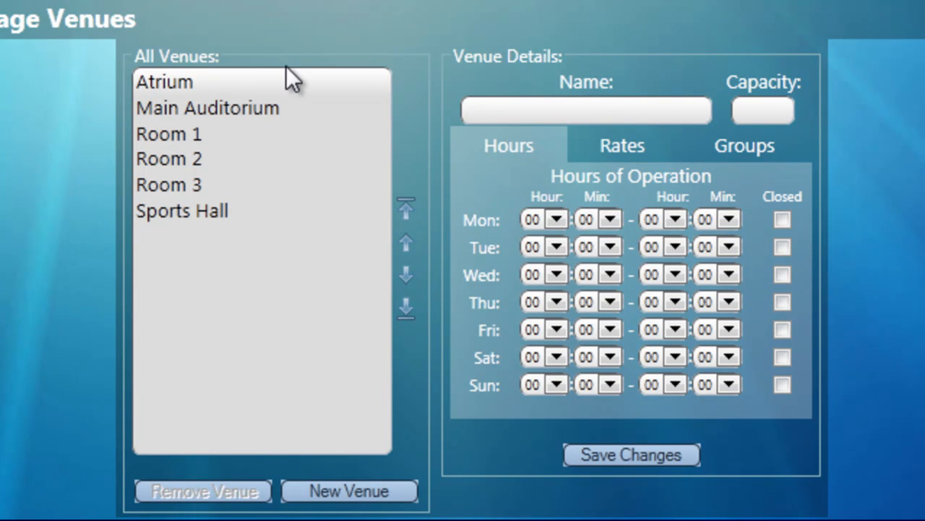
pyautogui.click(171, 211)
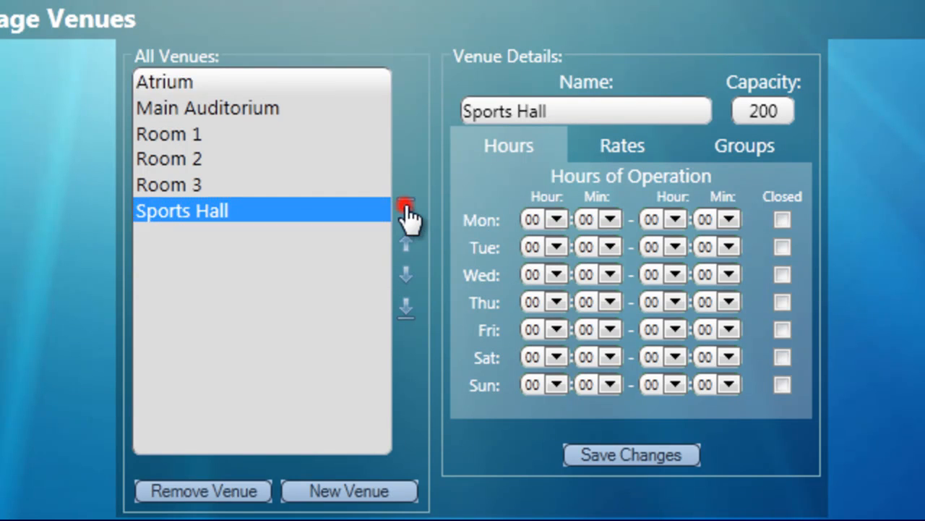
pyautogui.click(407, 209)
# - Reorder the venue list so that Atrium sits directly below Main Auditorium
pyautogui.click(170, 209)
pyautogui.click(405, 246)
pyautogui.click(406, 246)
pyautogui.click(405, 246)
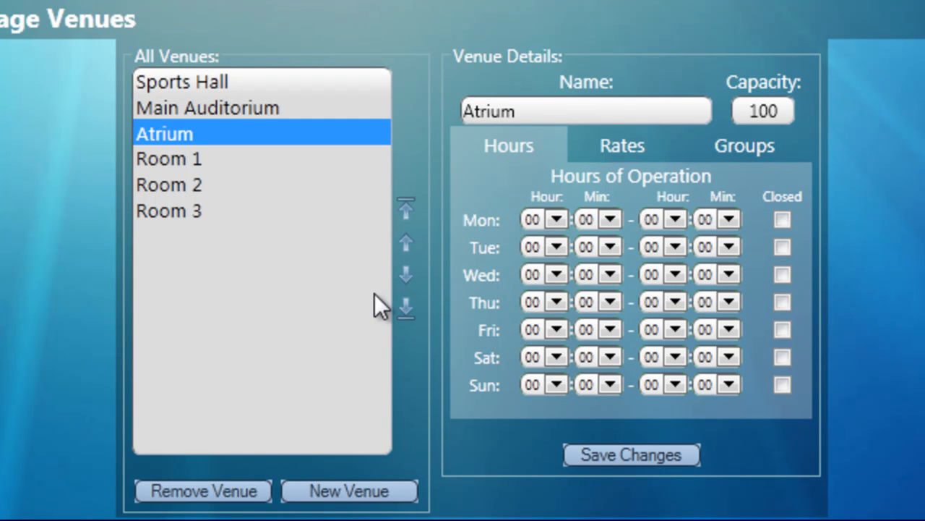
# - Save the new venue order and check it in the daily booking grid
pyautogui.click(623, 458)
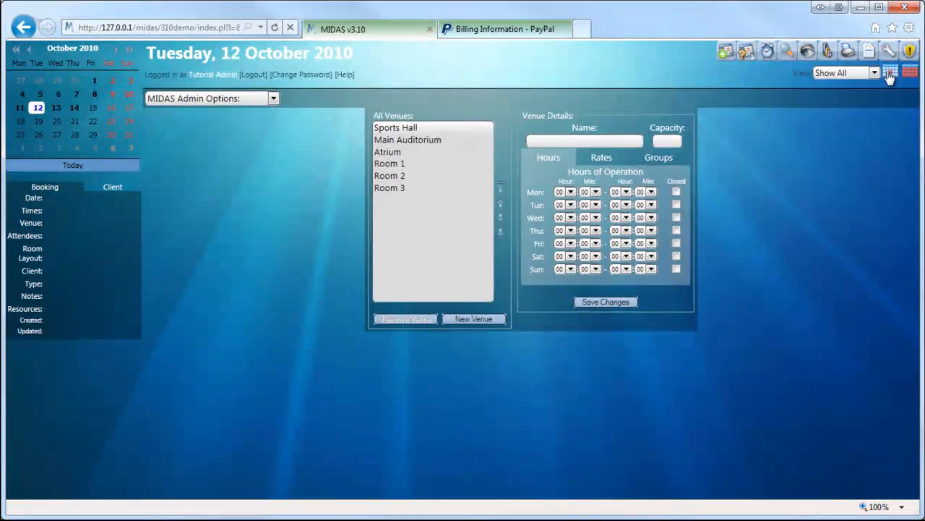
pyautogui.click(890, 72)
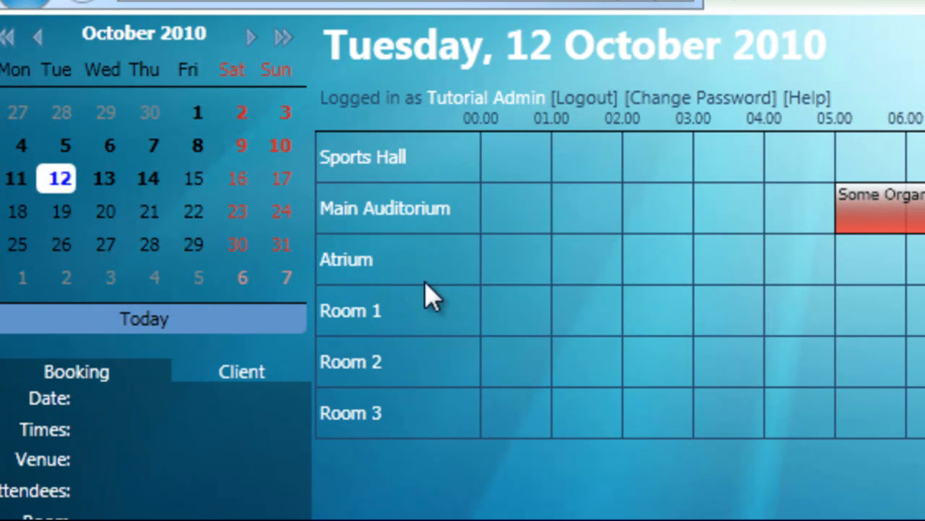
pyautogui.moveTo(430, 384)
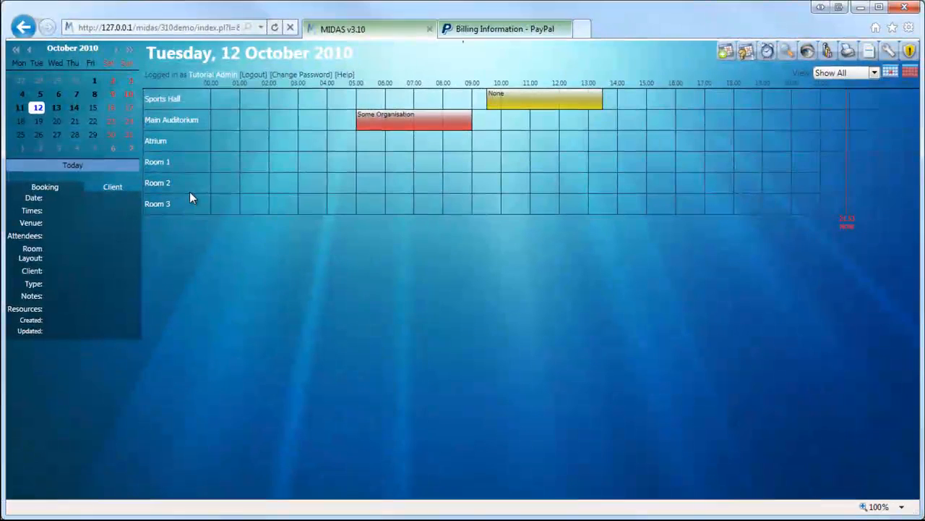
# - Change the Corporate booking type's color to blue #1E00E0 in Manage Booking Types, save it, and return to the daily booking grid
pyautogui.click(889, 55)
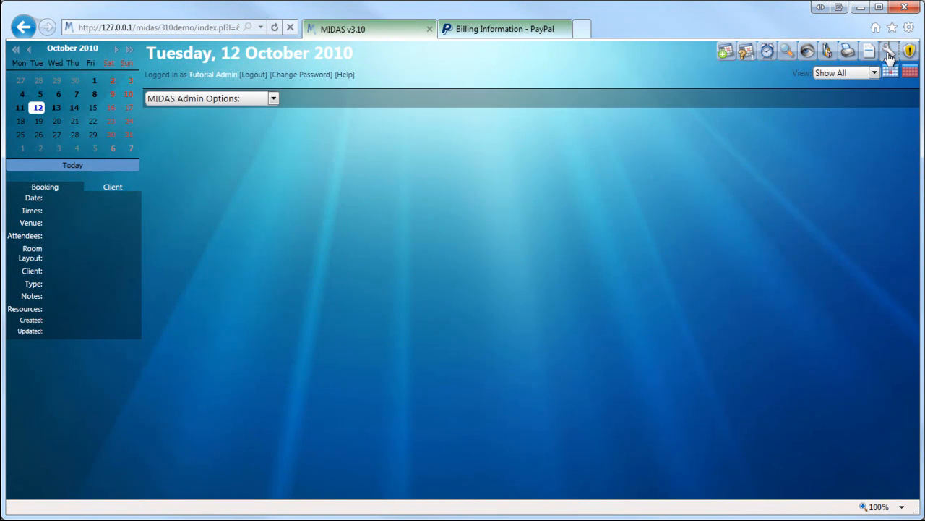
pyautogui.click(254, 100)
pyautogui.click(230, 147)
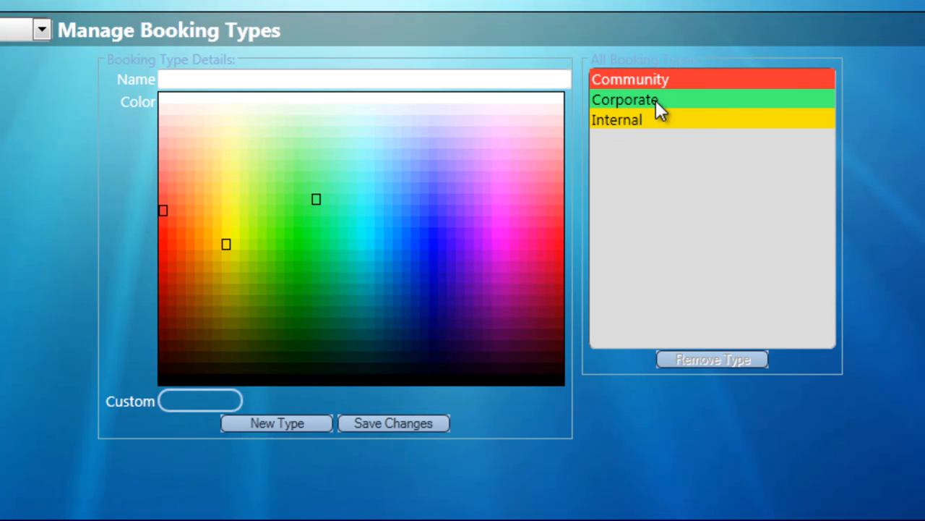
pyautogui.click(757, 102)
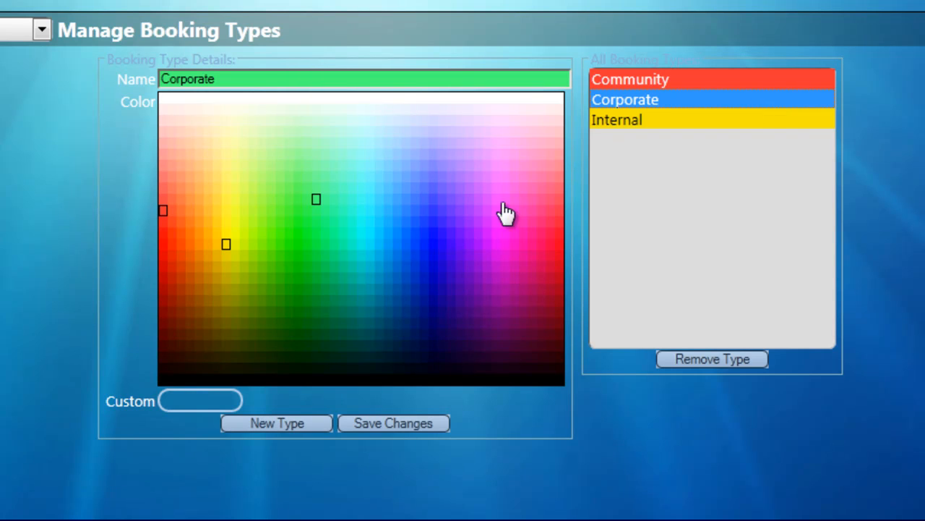
pyautogui.click(441, 253)
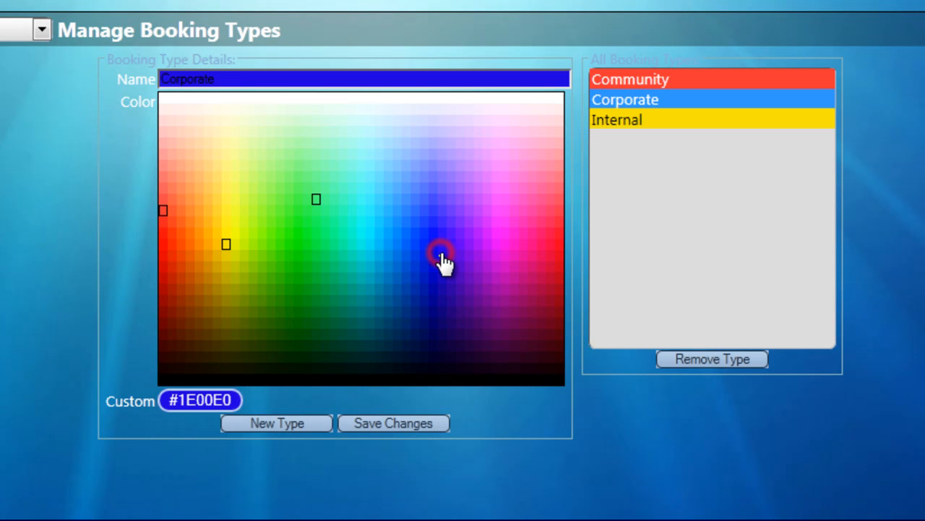
pyautogui.click(378, 423)
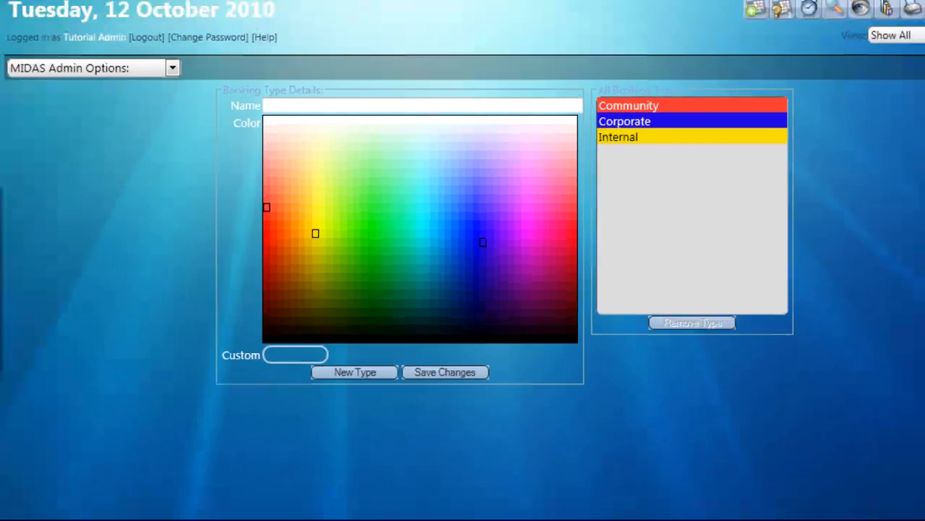
pyautogui.click(890, 73)
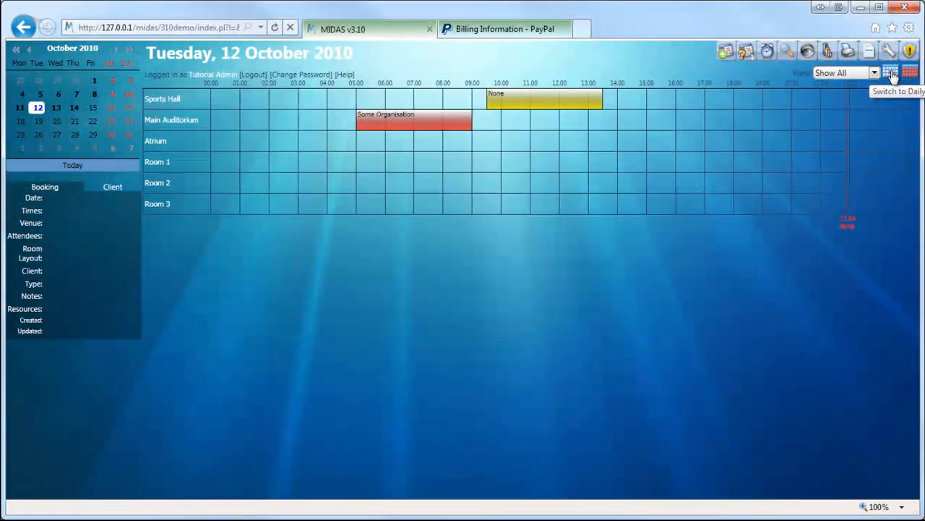
# - Open the booking statistics and graph bookings from Tuesday, 5 October 2010 to Tuesday, 12 October 2010
pyautogui.click(826, 52)
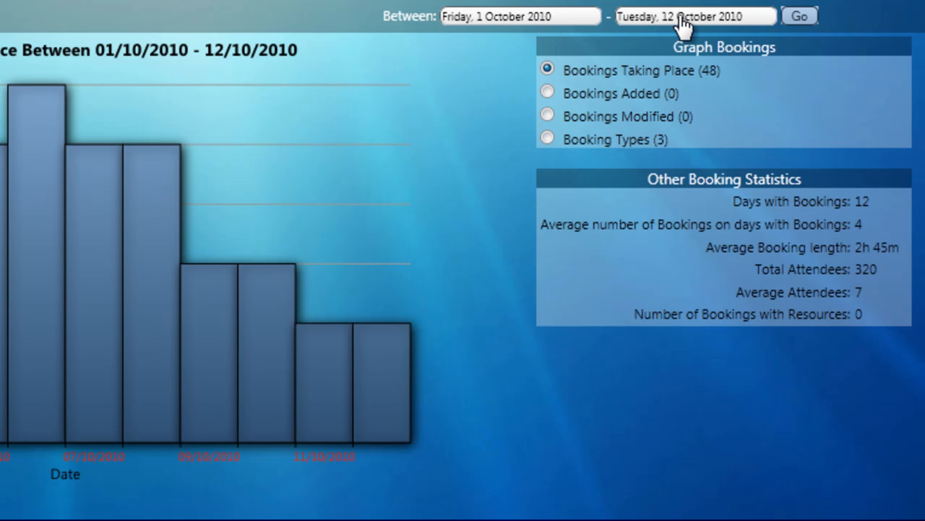
pyautogui.click(494, 22)
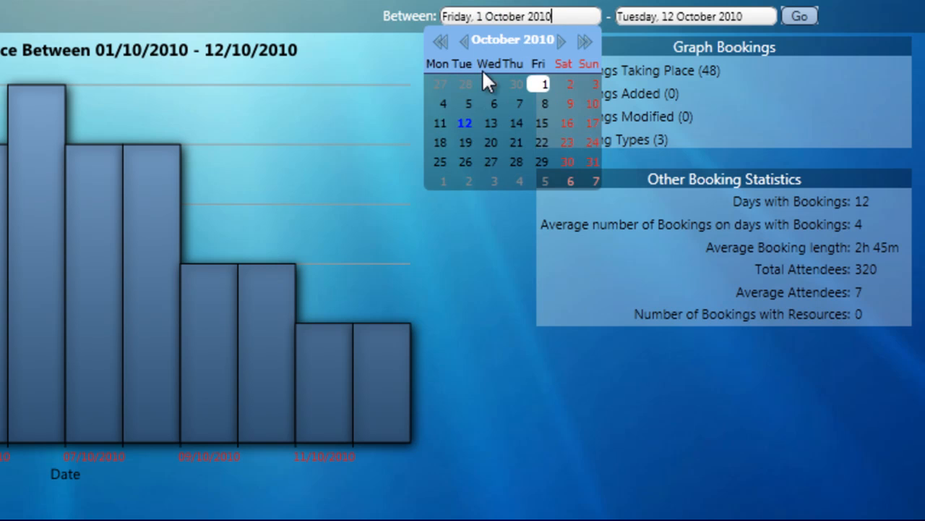
pyautogui.click(470, 105)
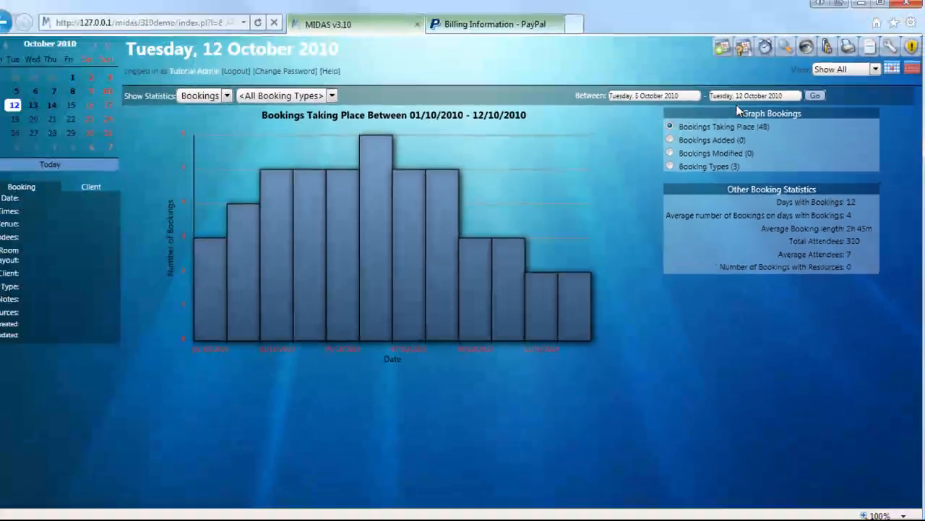
pyautogui.click(813, 99)
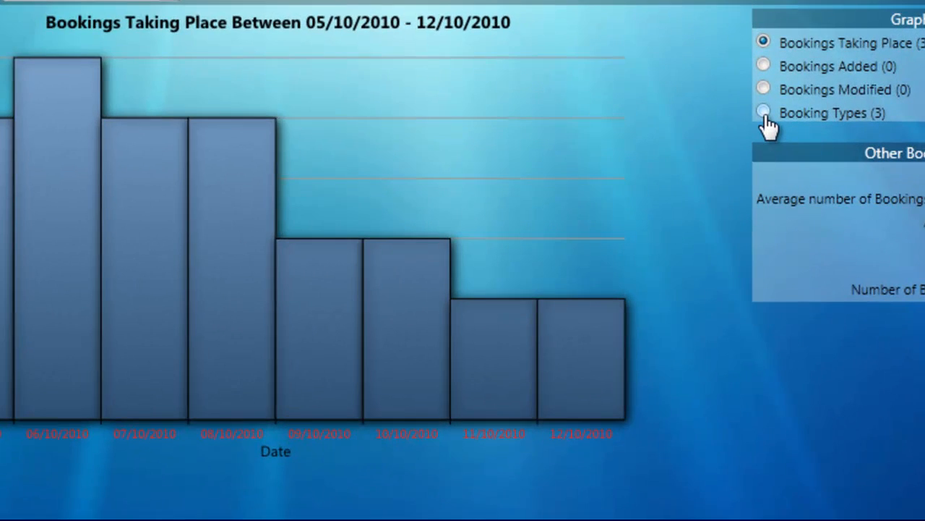
# - Graph the bookings by booking type, and filter the statistics to Corporate bookings
pyautogui.click(675, 167)
pyautogui.click(168, 1)
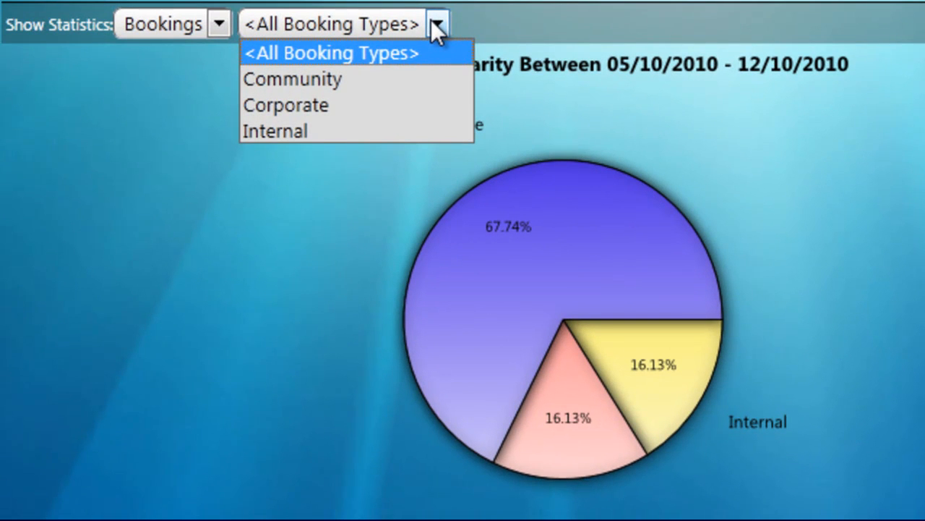
pyautogui.click(331, 110)
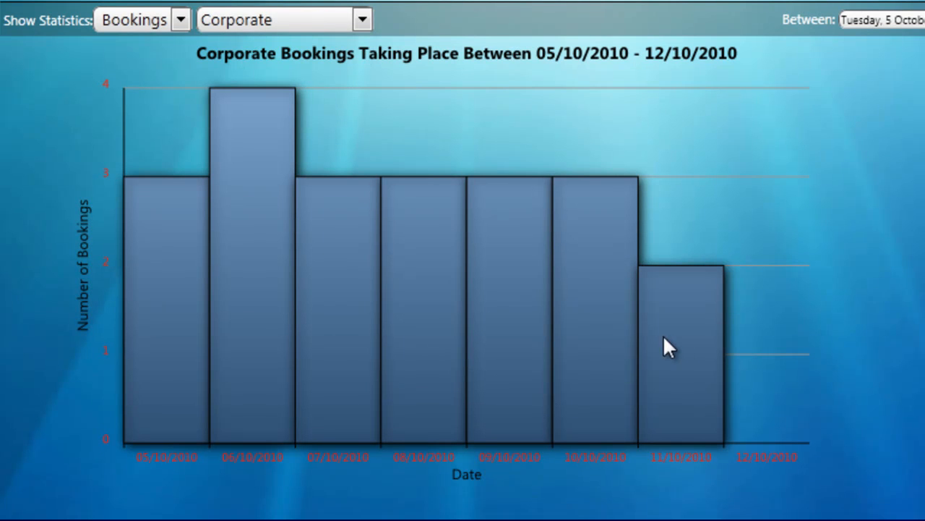
# - Show the usage statistics for all venues instead of bookings
pyautogui.click(182, 22)
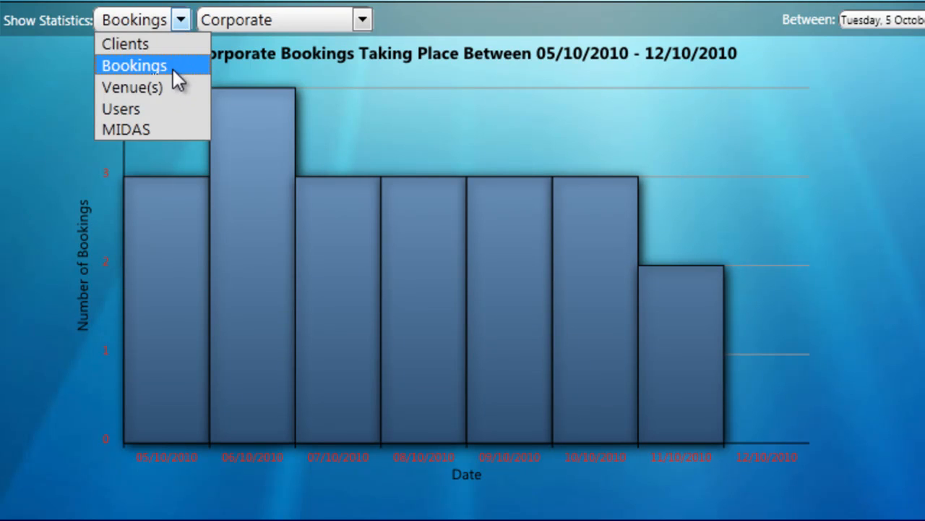
pyautogui.click(170, 88)
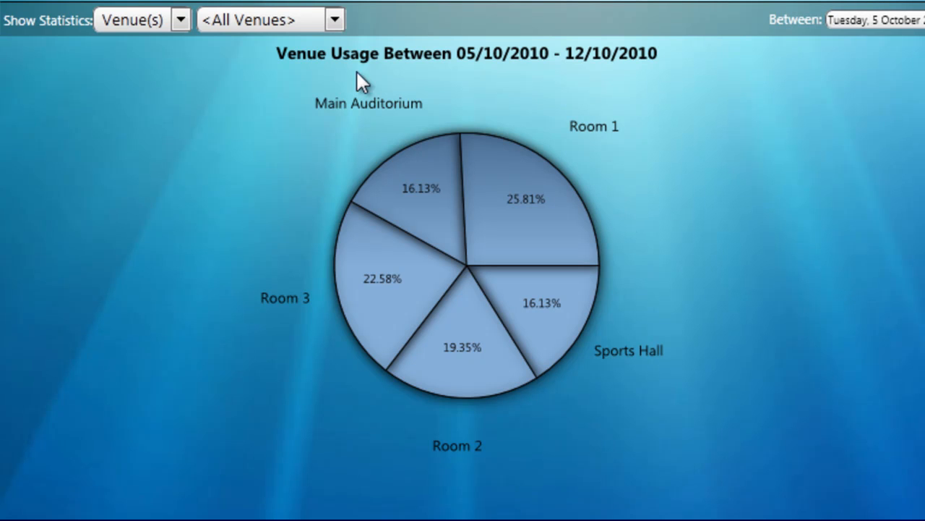
# - Filter the venue usage statistics to the Sports Hall only
pyautogui.click(337, 18)
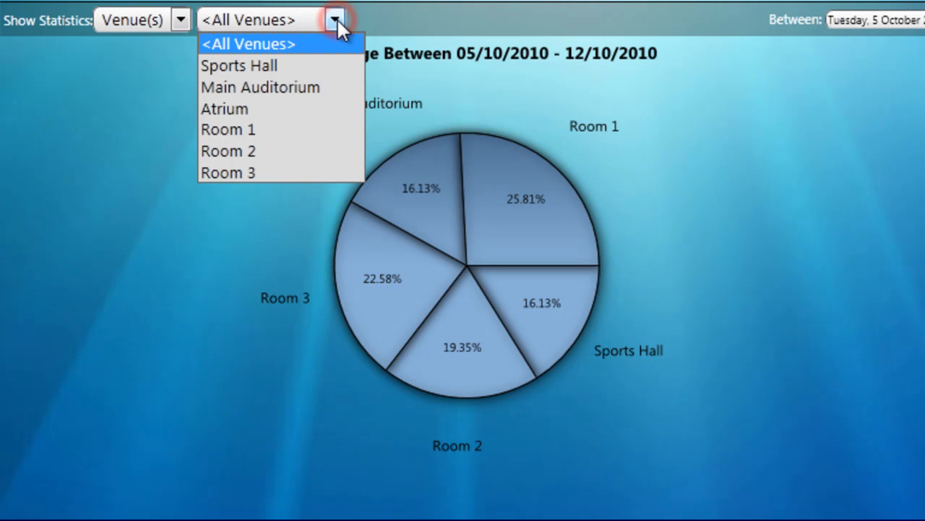
pyautogui.click(258, 65)
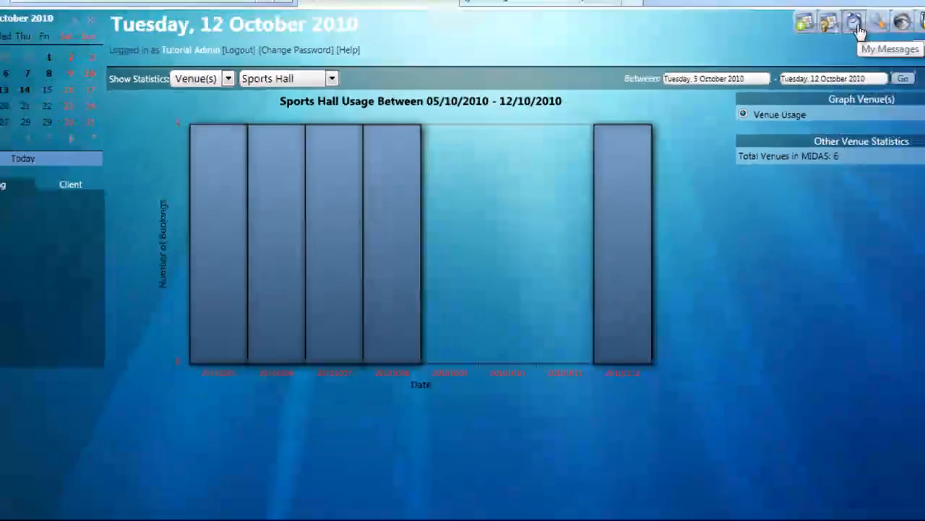
# - Open the personal booking watches from My Messages and set the watch level to Removals Only
pyautogui.click(851, 22)
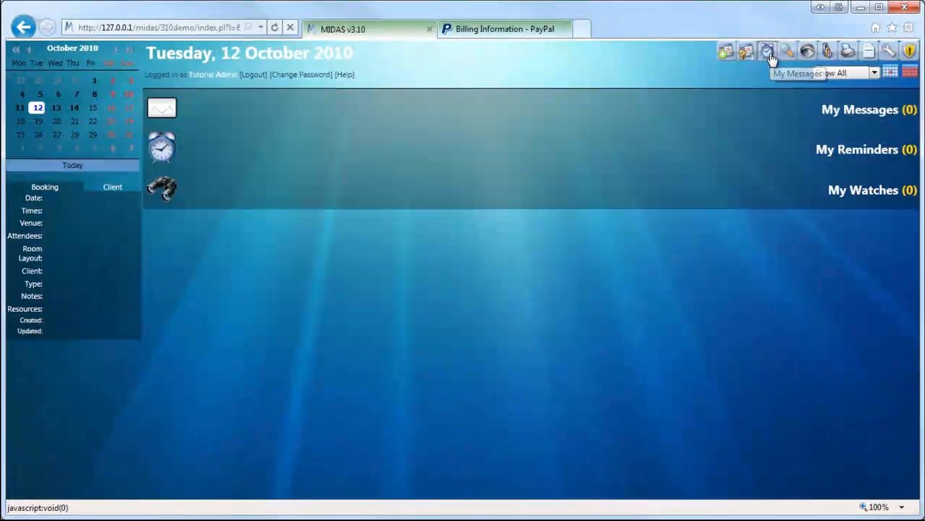
pyautogui.click(176, 193)
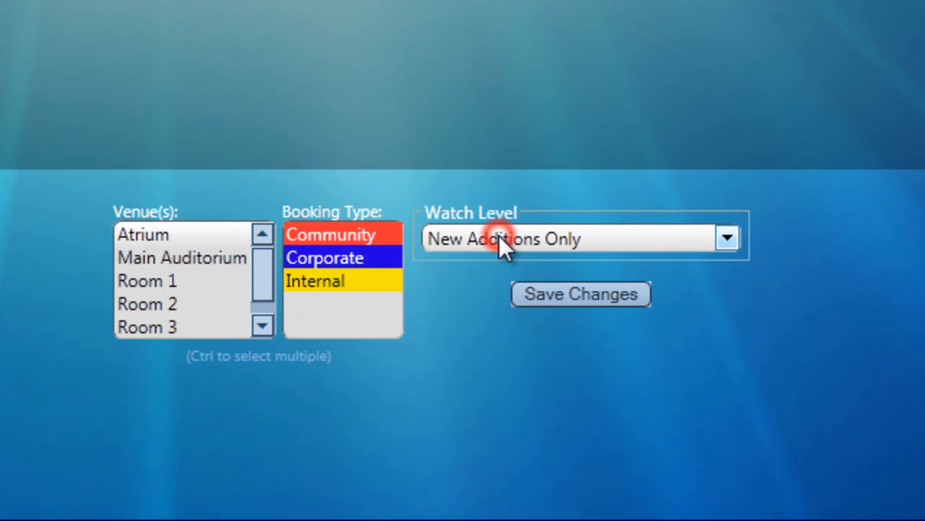
pyautogui.click(526, 239)
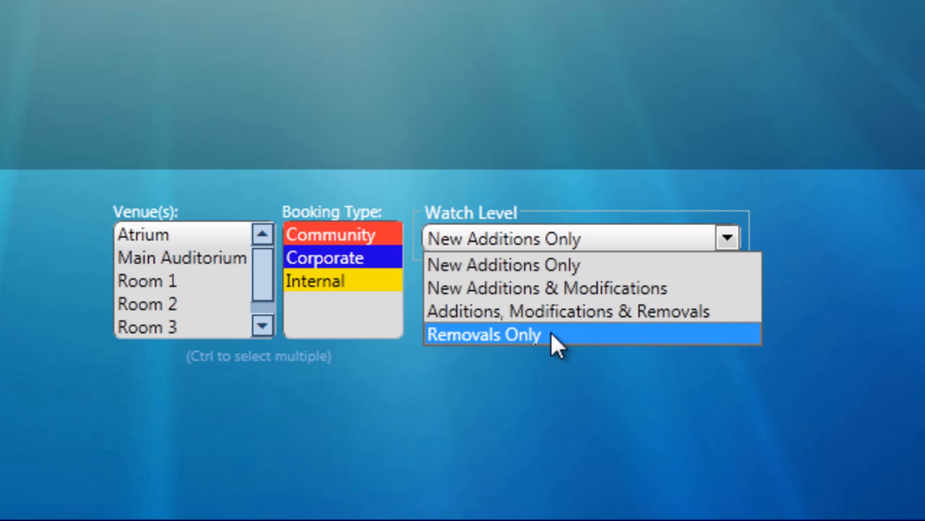
pyautogui.click(500, 336)
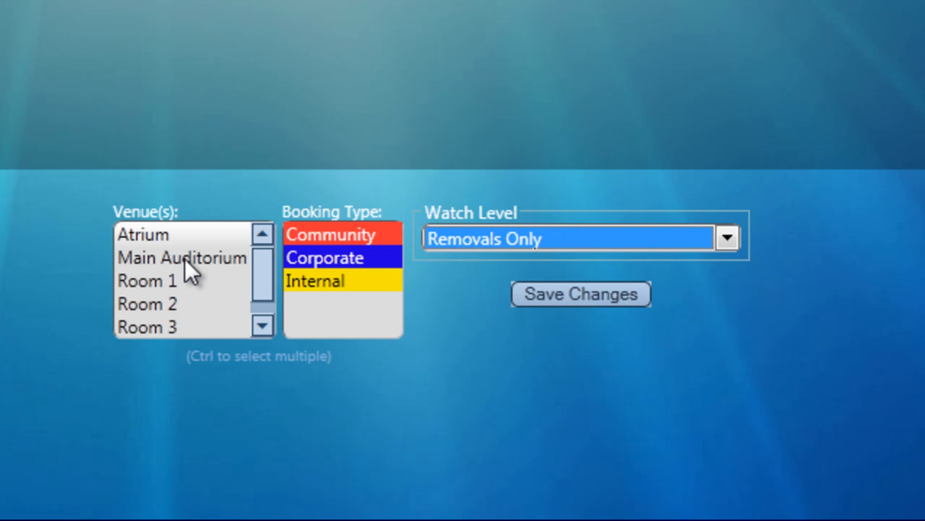
# - Select the Atrium as the venue to watch, save the watch settings, and return to the daily booking grid
pyautogui.click(134, 236)
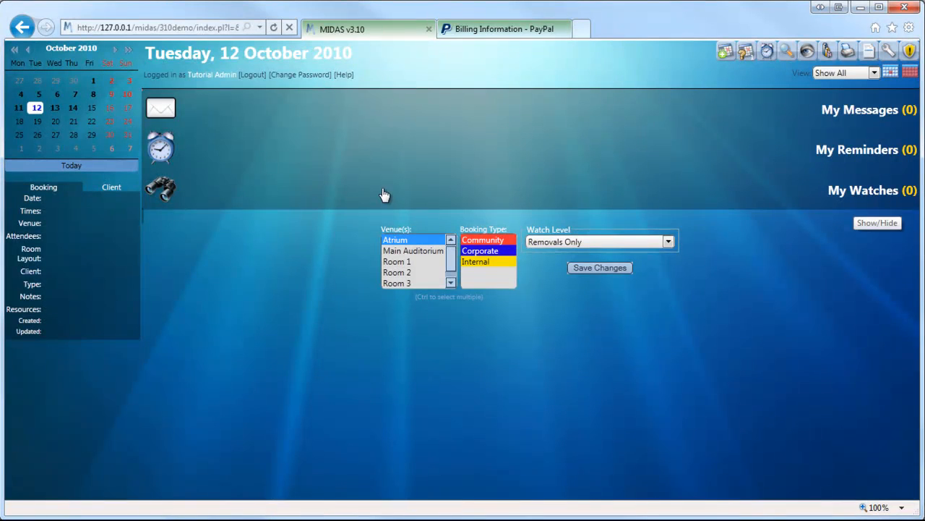
pyautogui.click(580, 271)
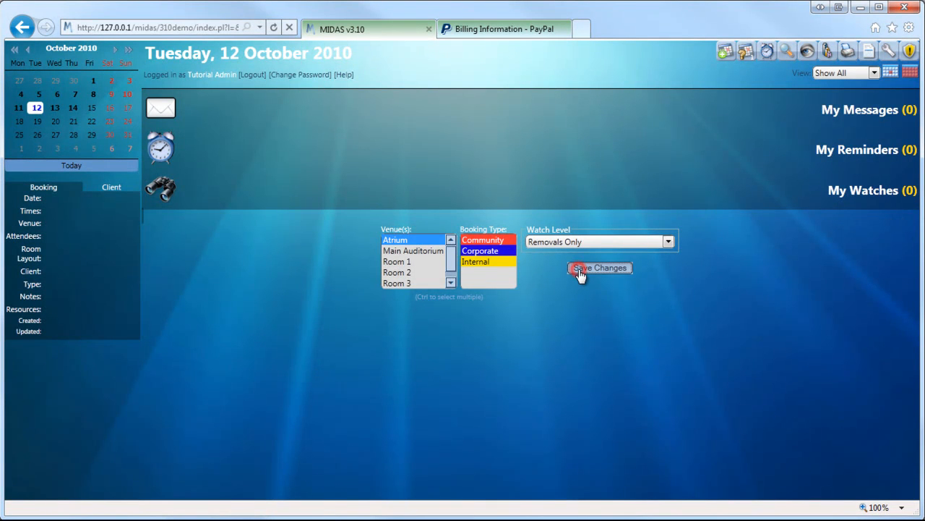
pyautogui.click(891, 72)
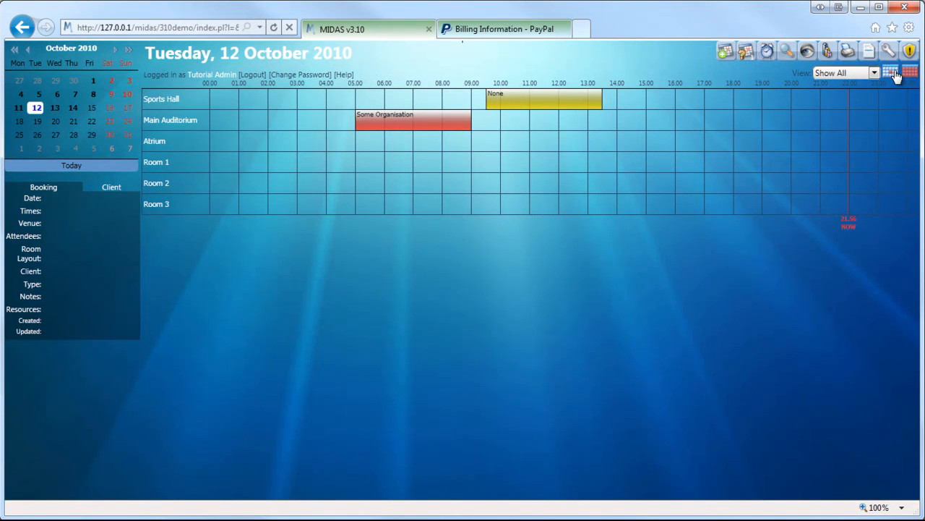